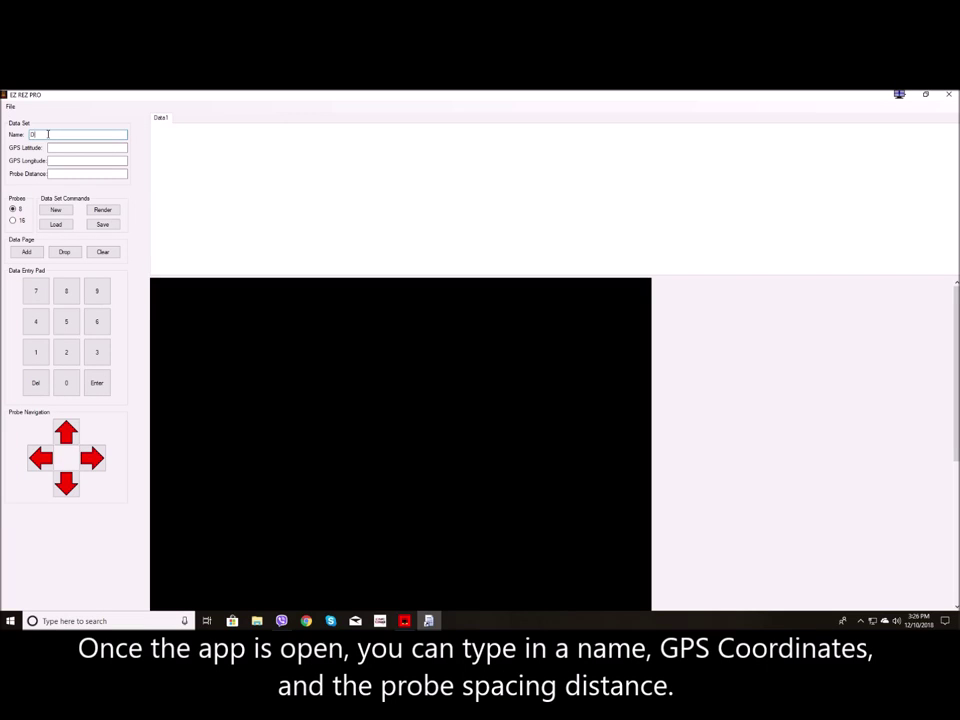
Step: Enter data set name Demonstration, latitude 98.0025, longitude 11.255 and probe distance 1
text(emon)
text(stration)
click(53, 147)
text(98.)
text(0025)
click(86, 160)
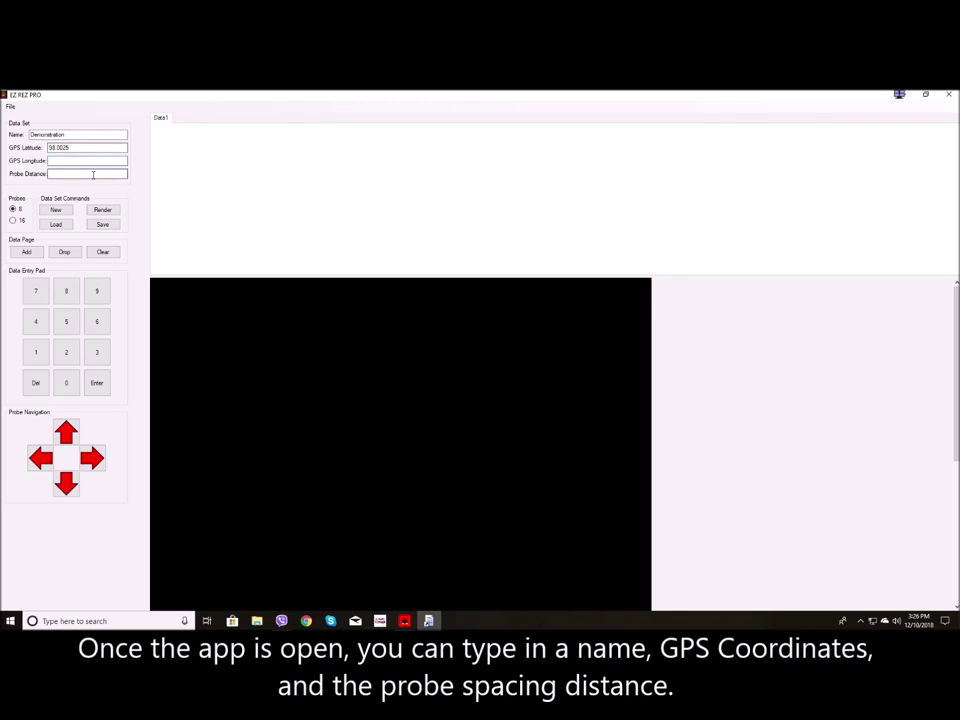
text(11.)
text(255)
click(93, 174)
text(1)
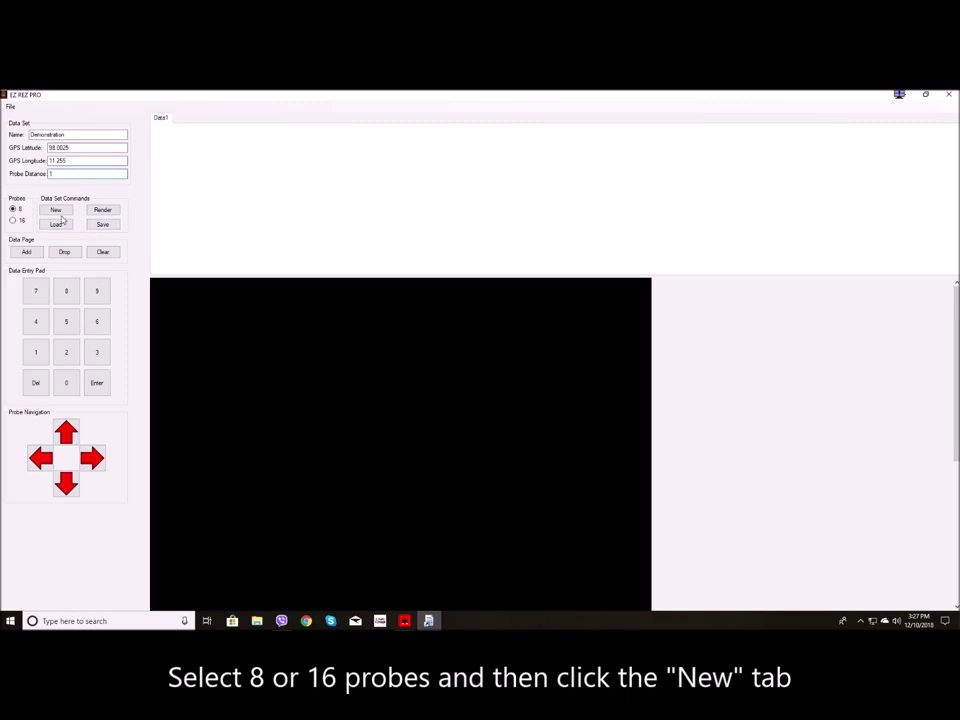
Step: Create a blank 8-probe grid and enter first-row readings 112, 110, 115, 108, 115, 102, 98
click(57, 210)
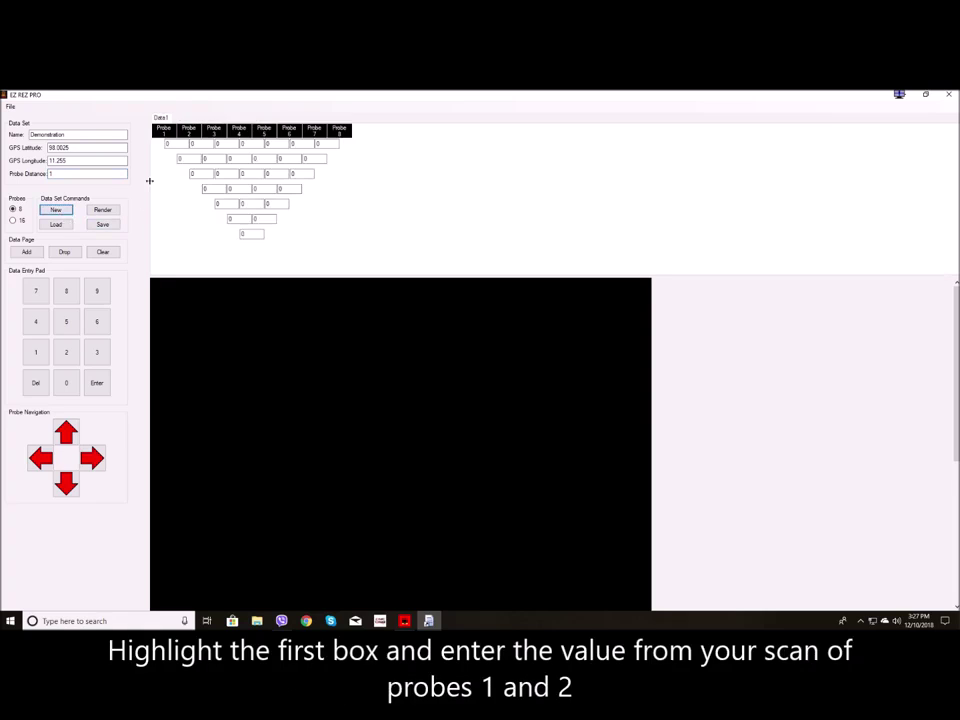
click(172, 144)
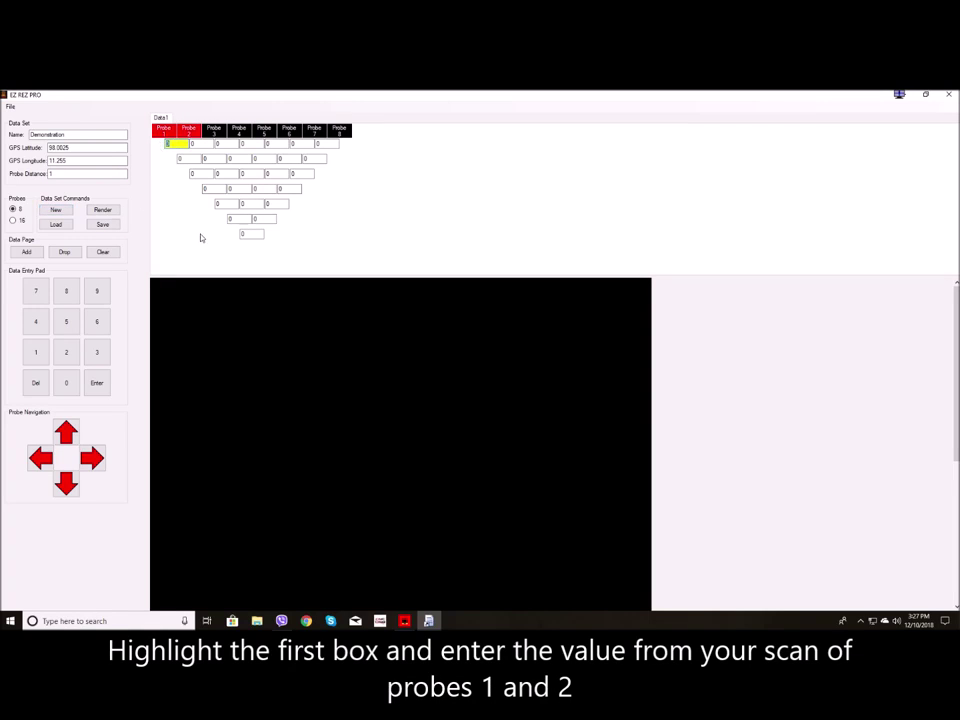
text(11)
text(2)
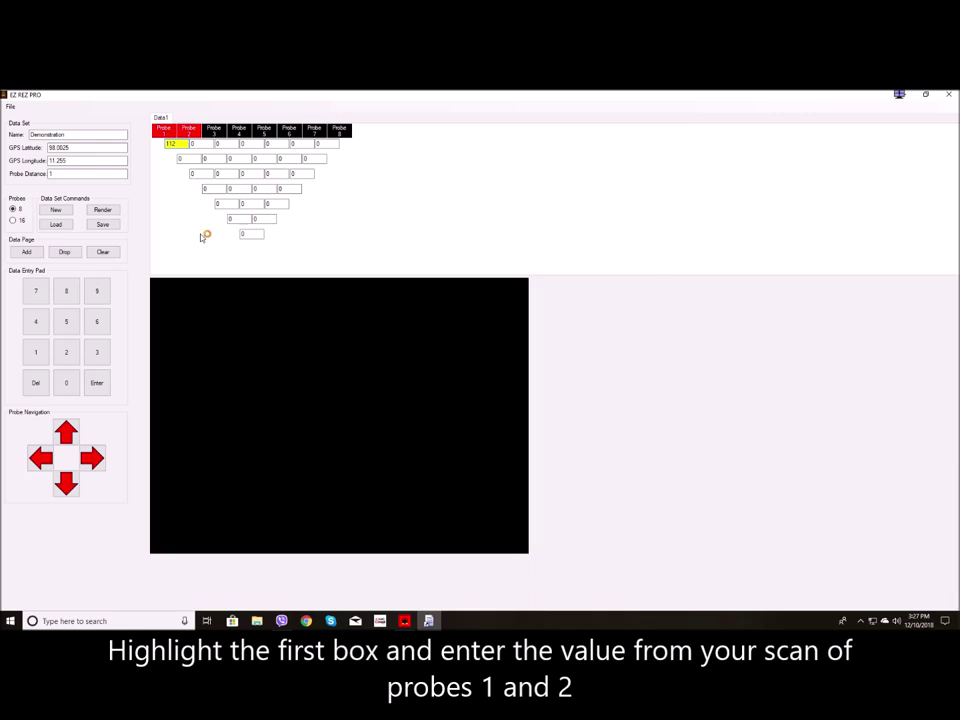
key(Return)
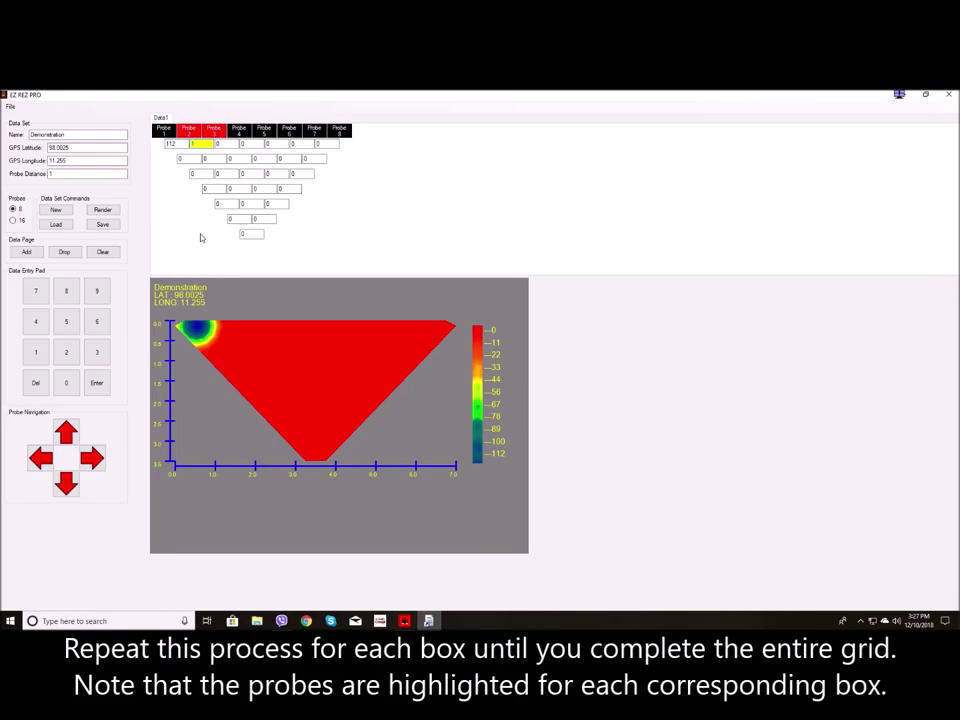
text(110)
key(Return)
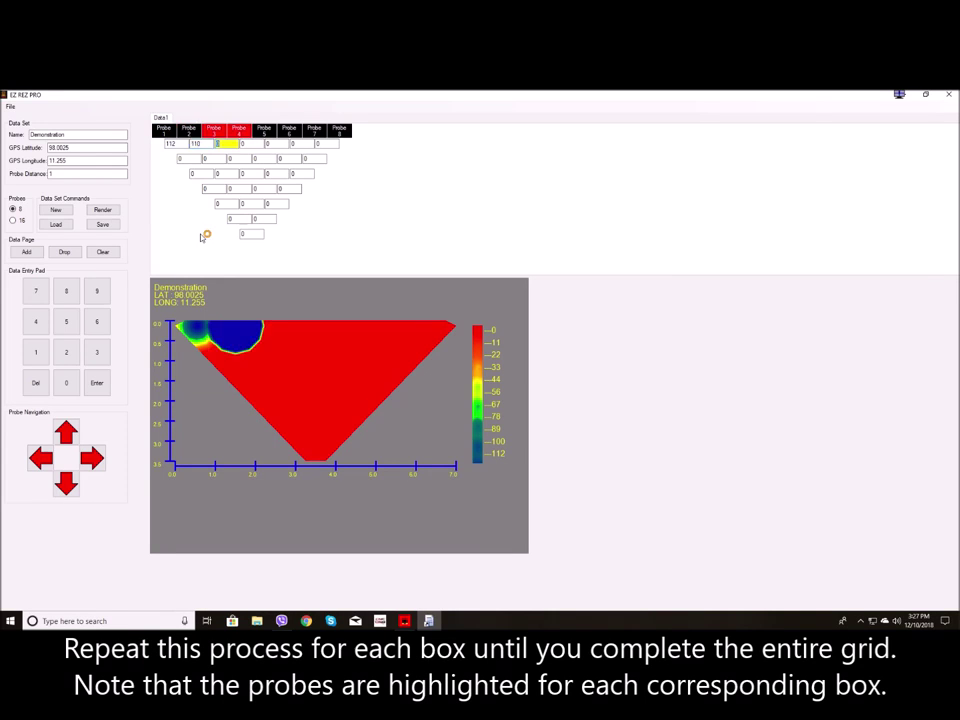
text(115)
key(Return)
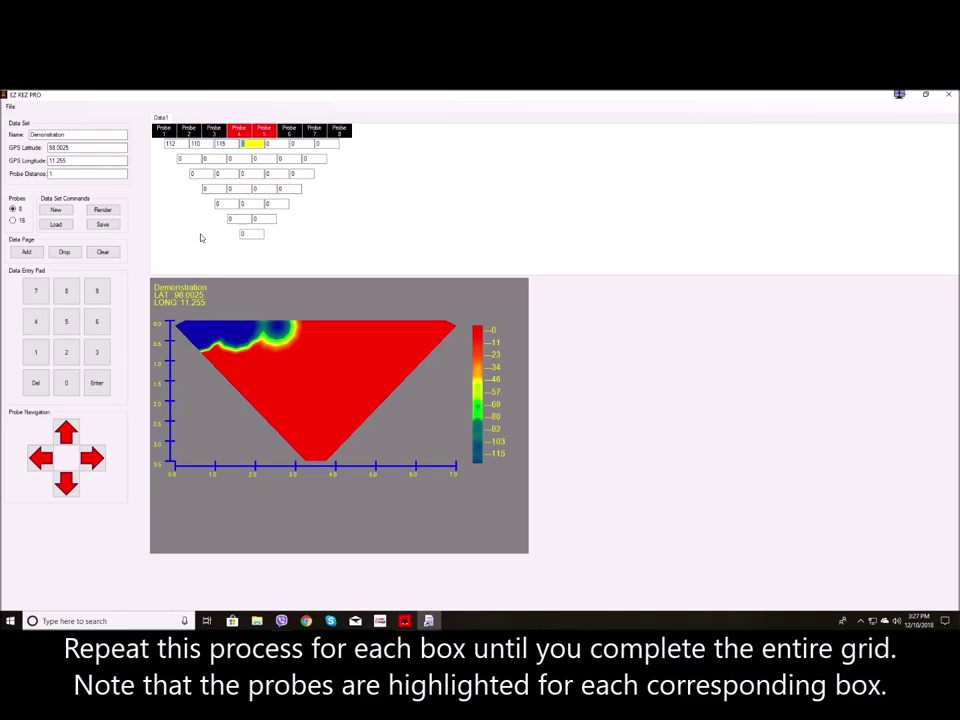
text(108)
key(Return)
text(115)
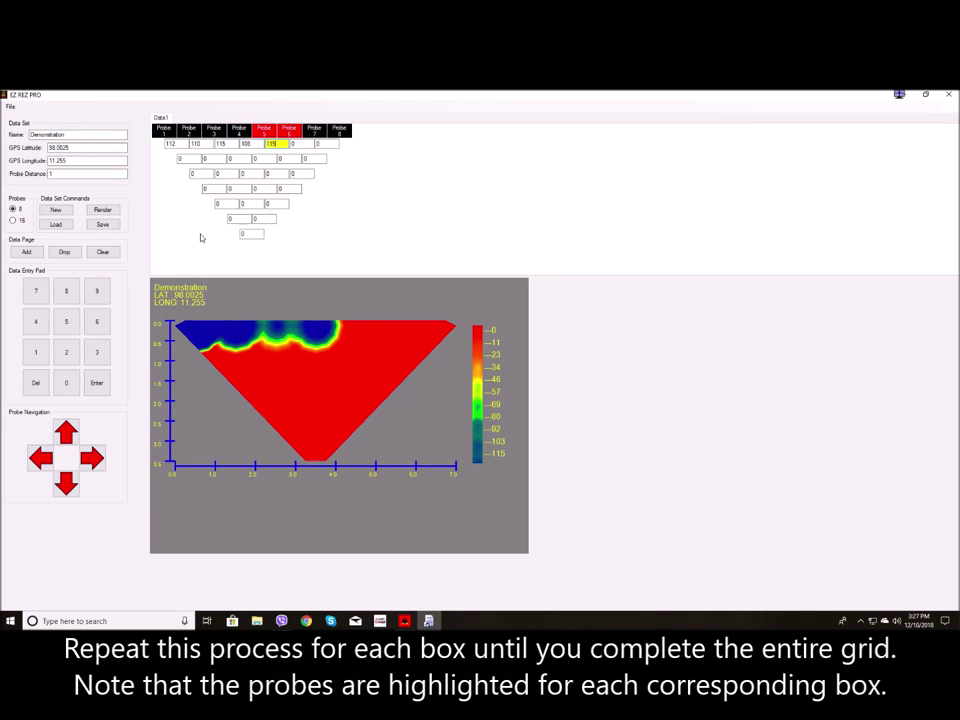
key(Return)
text(1)
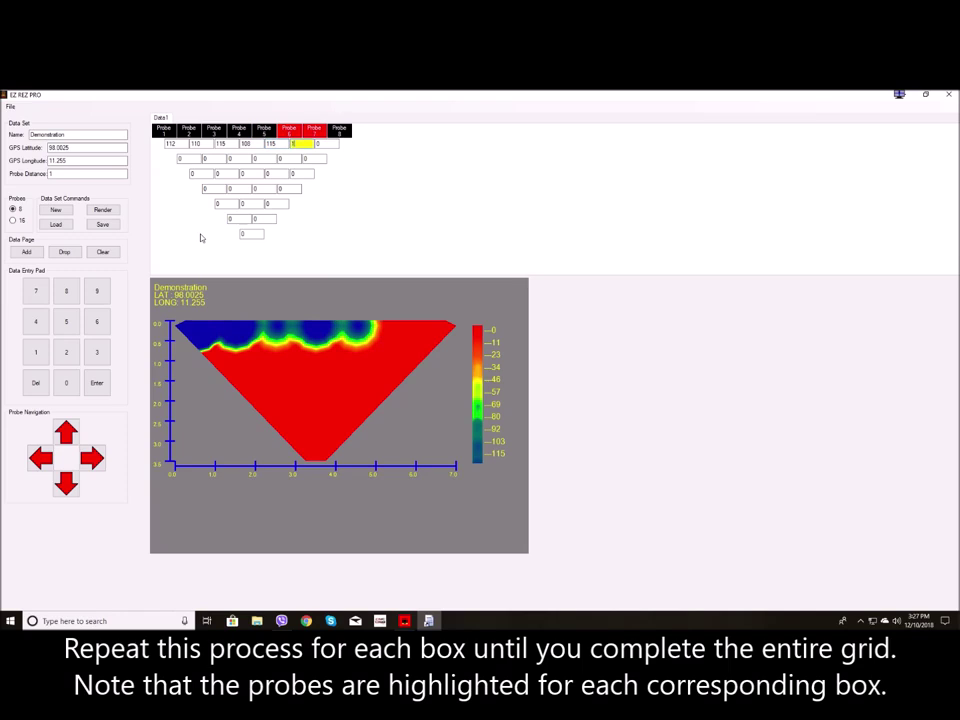
text(02)
key(Return)
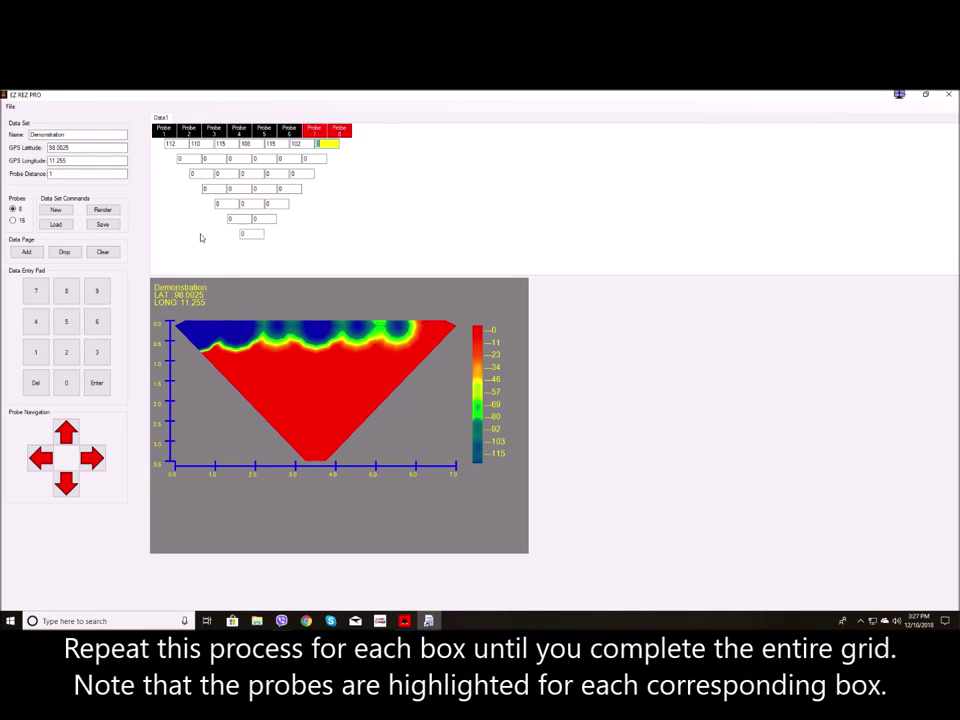
text(98)
key(Return)
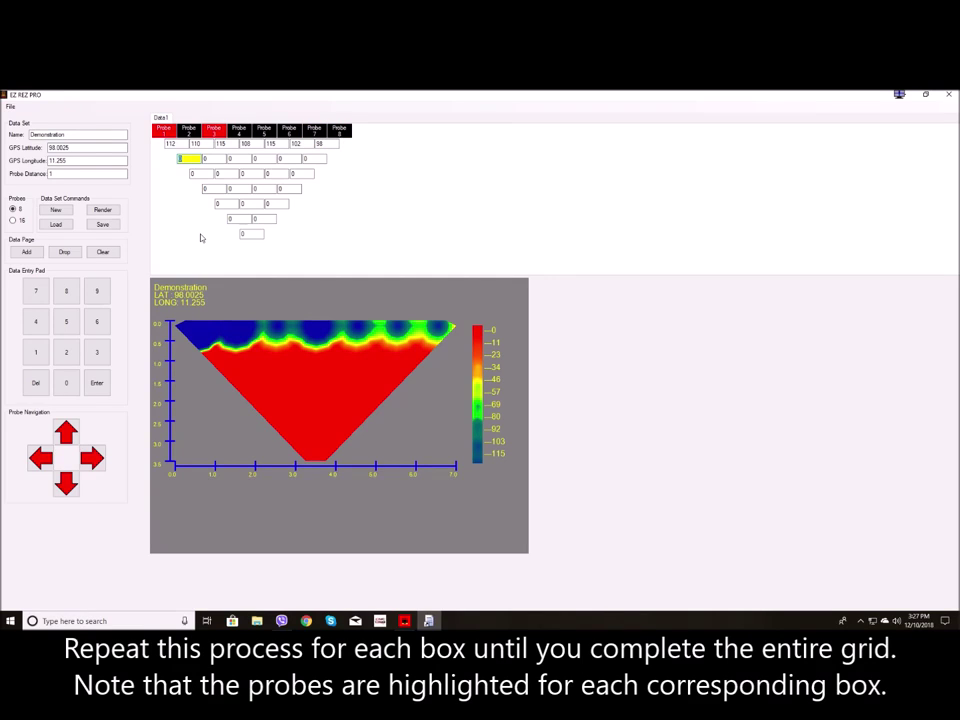
Step: Enter second-row readings 150, 145, 148, 152, 151 and 145
text(150)
key(Return)
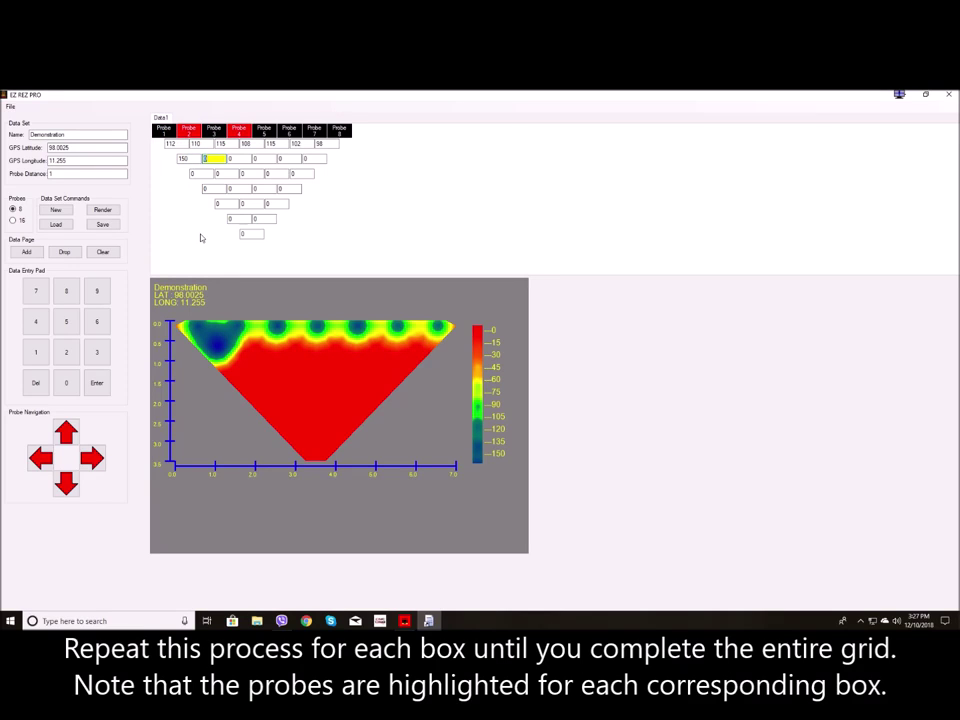
text(145)
key(Return)
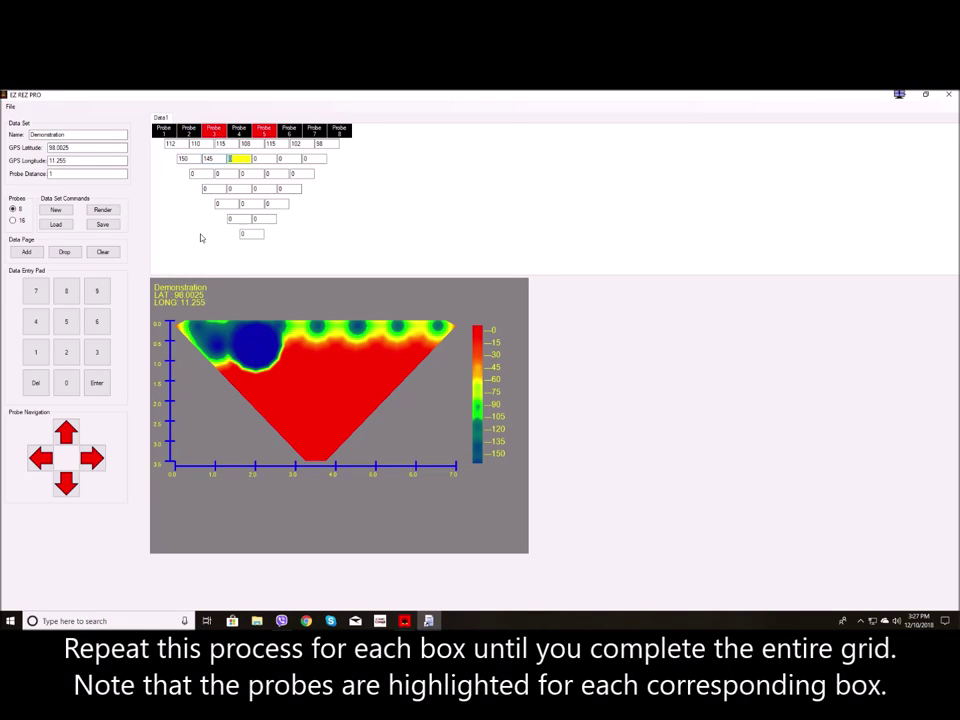
text(148)
key(Return)
text(152)
key(Return)
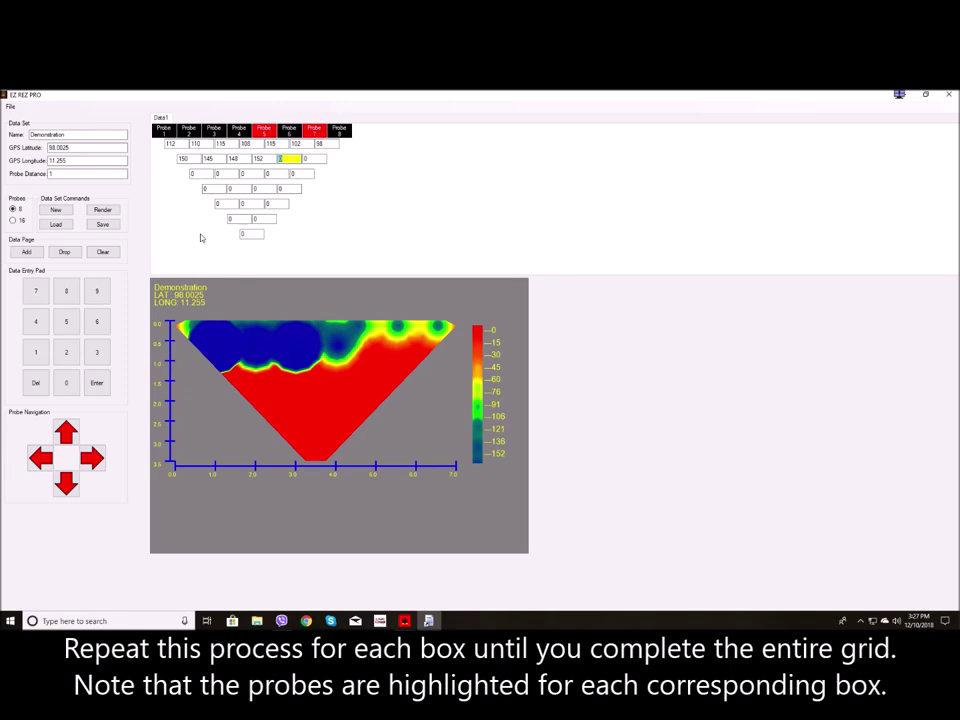
text(51)
key(Return)
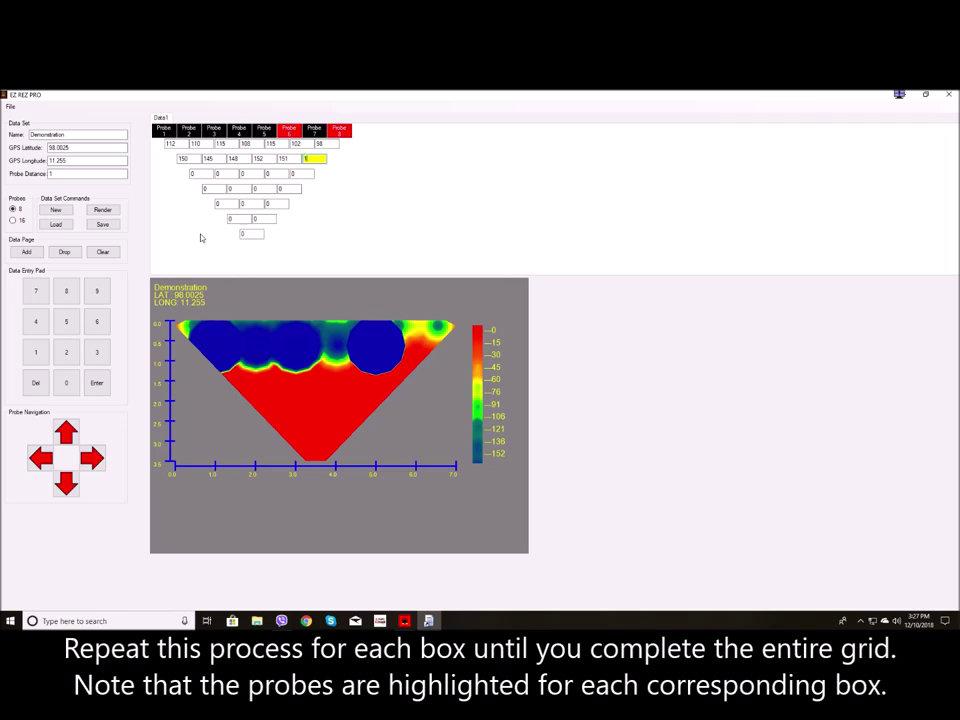
text(145)
Step: Enter third-row readings 175, 180, 182, 250 and 184
key(Return)
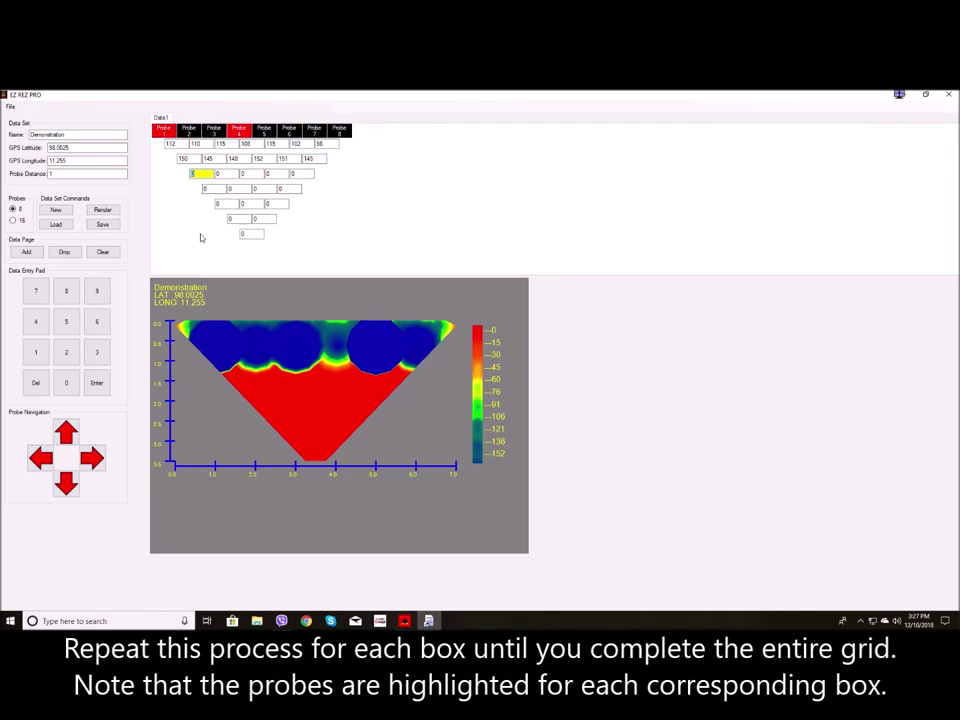
text(175)
key(Return)
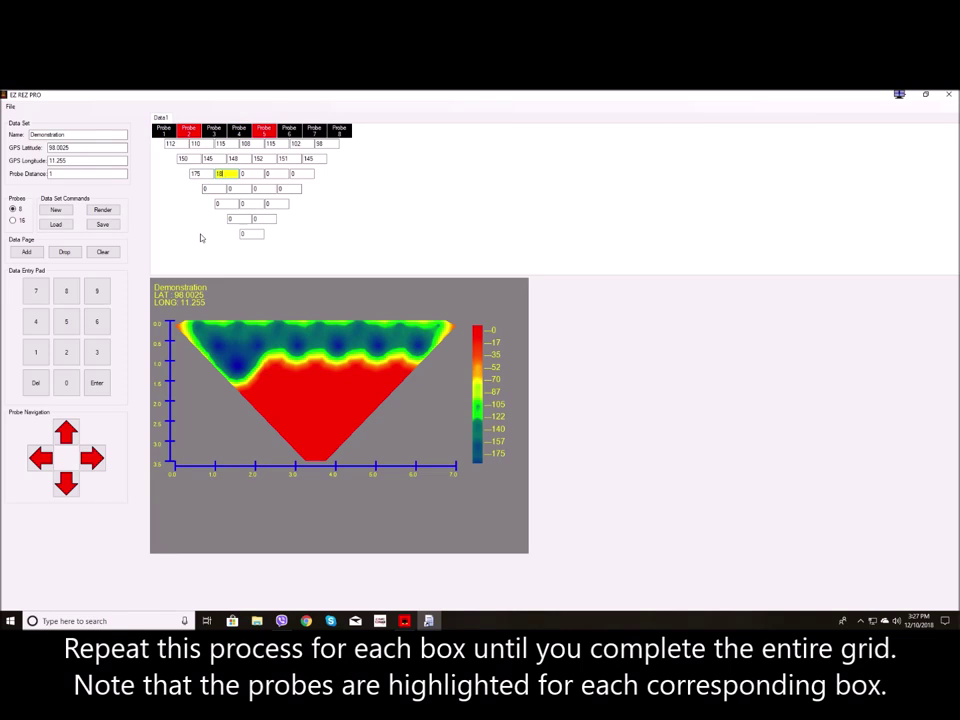
text(180)
key(Return)
text(163)
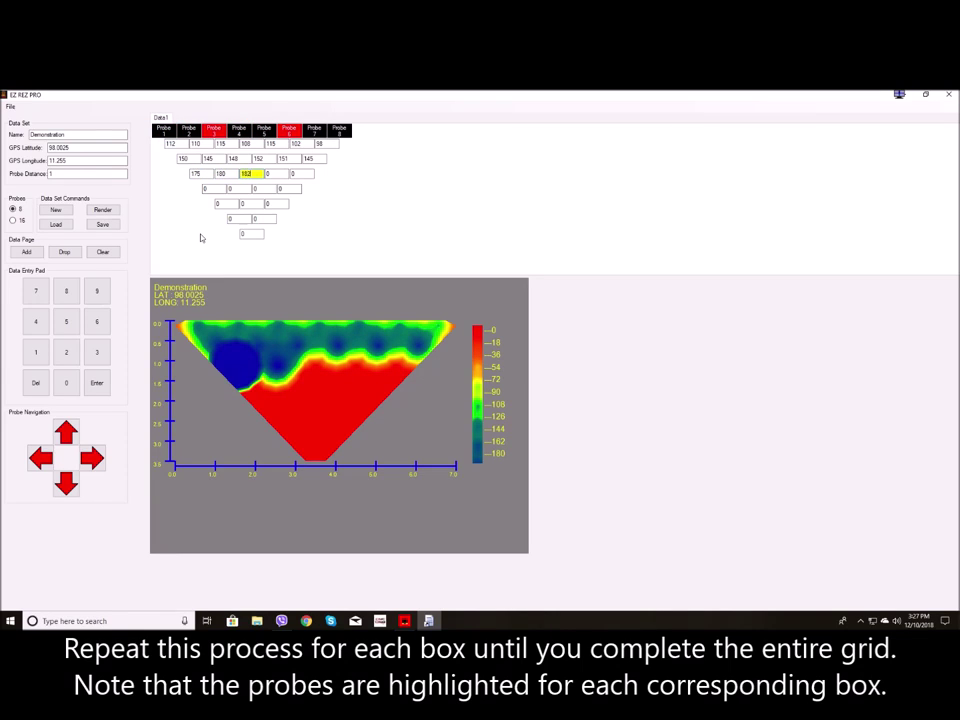
key(Return)
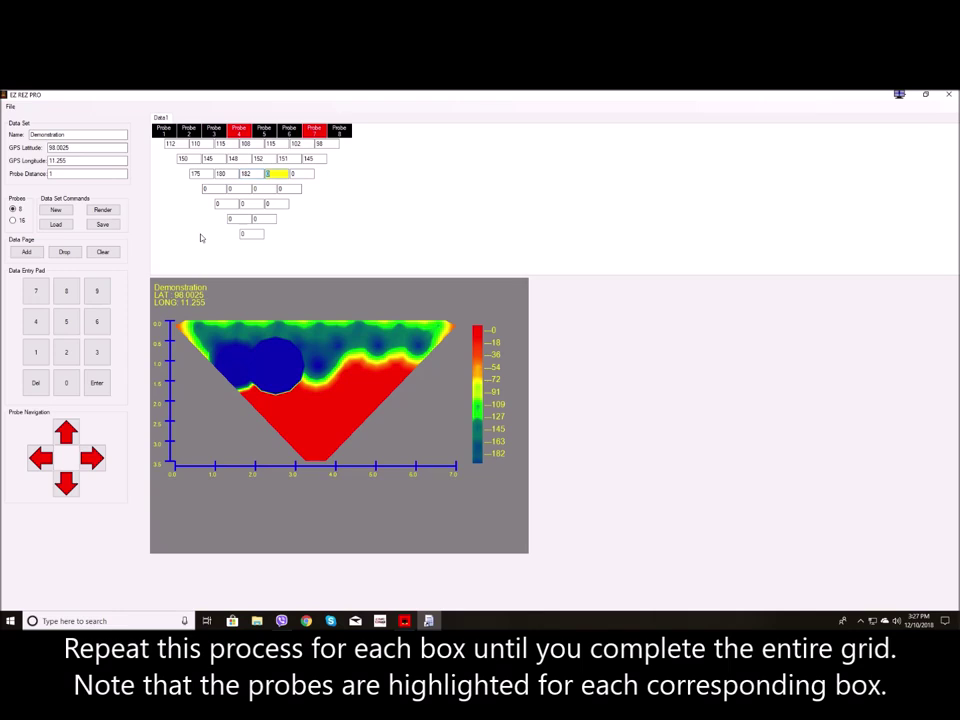
text(25)
key(Return)
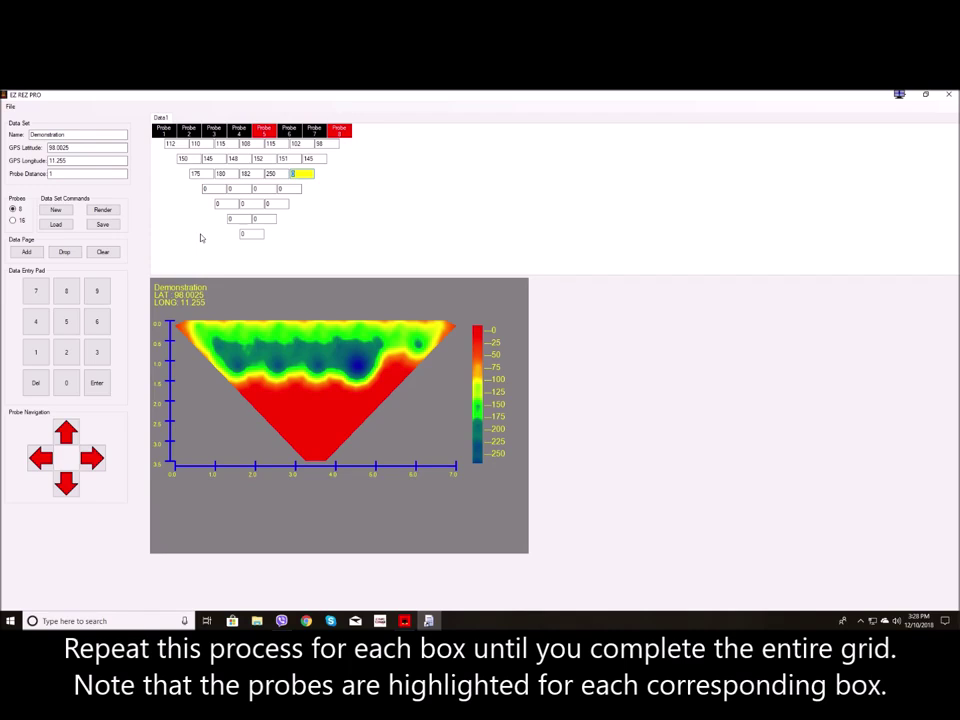
text(84)
key(Return)
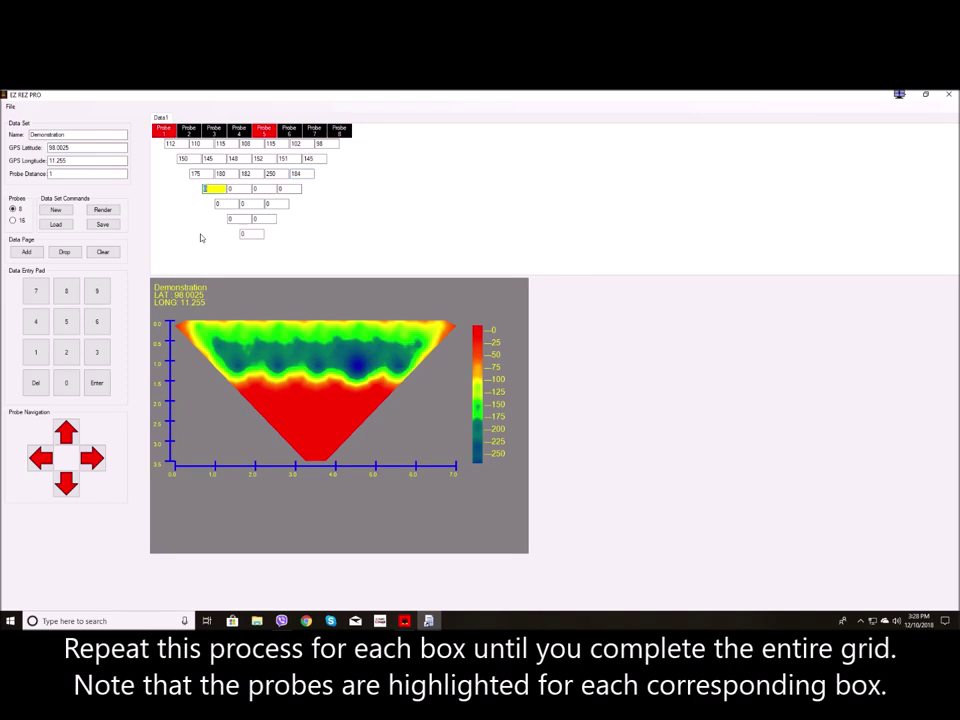
Step: Enter fourth-row readings 200, 205, 400 and 355
text(2)
text(00)
key(Return)
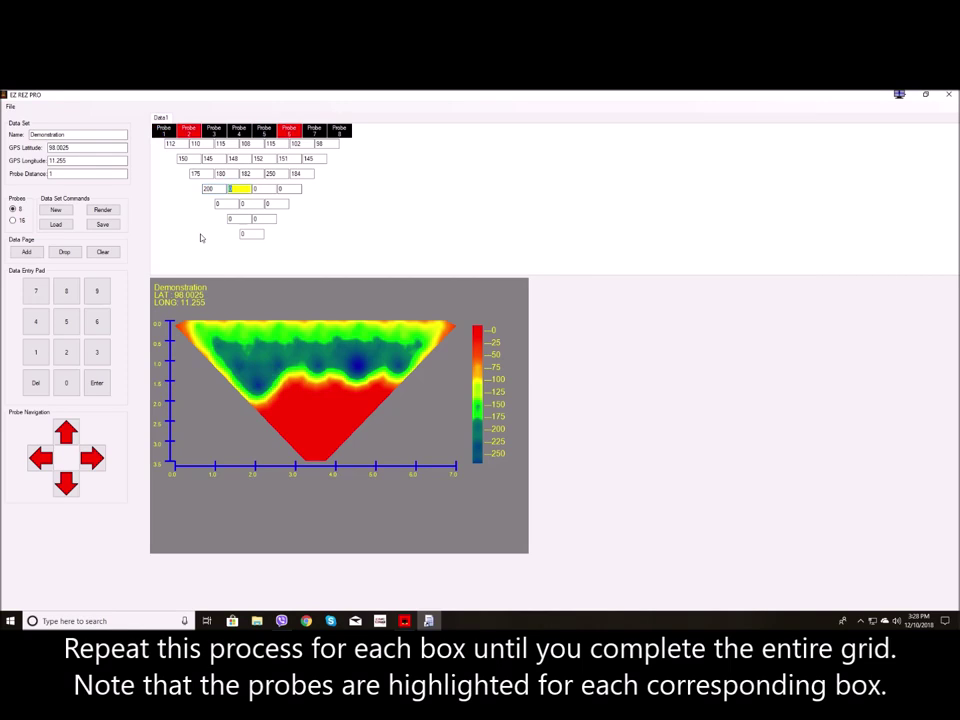
text(205)
key(Return)
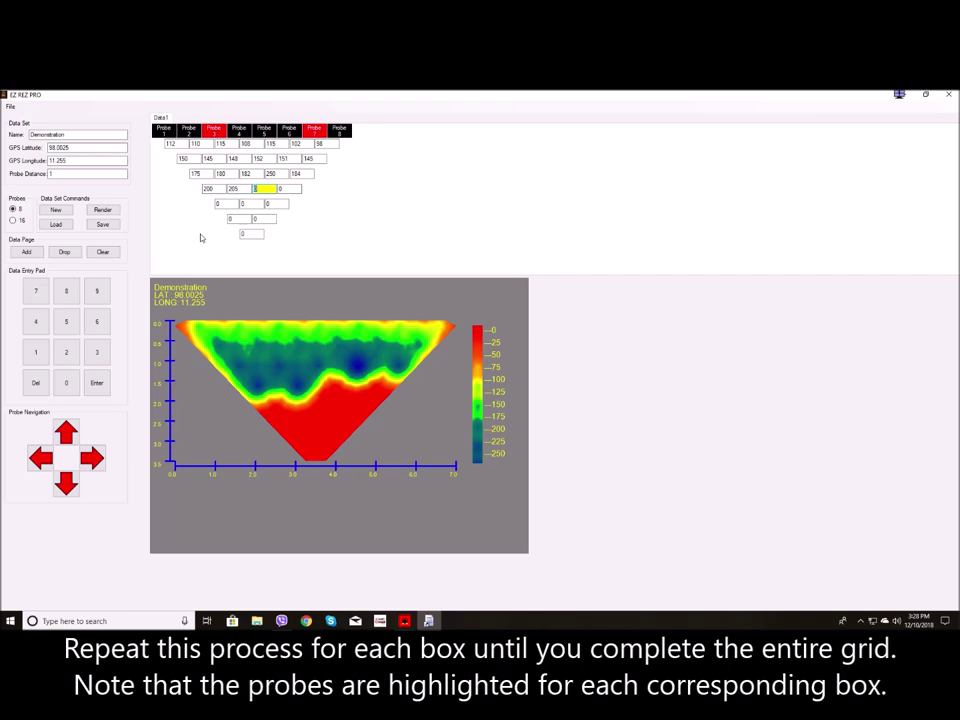
text(400)
key(Return)
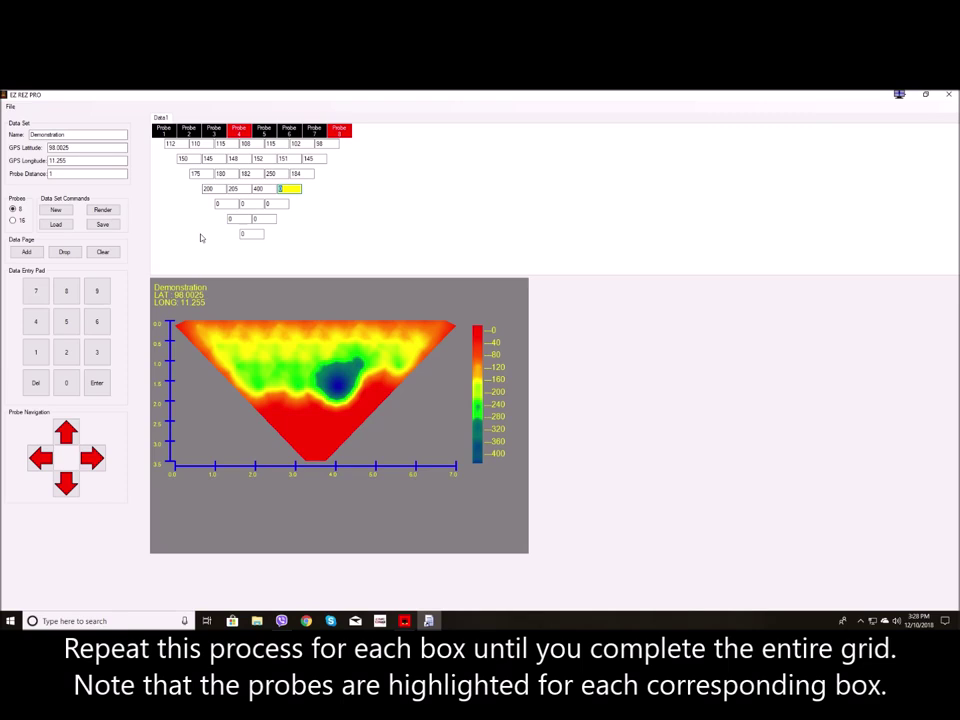
text(355)
key(Return)
text(225)
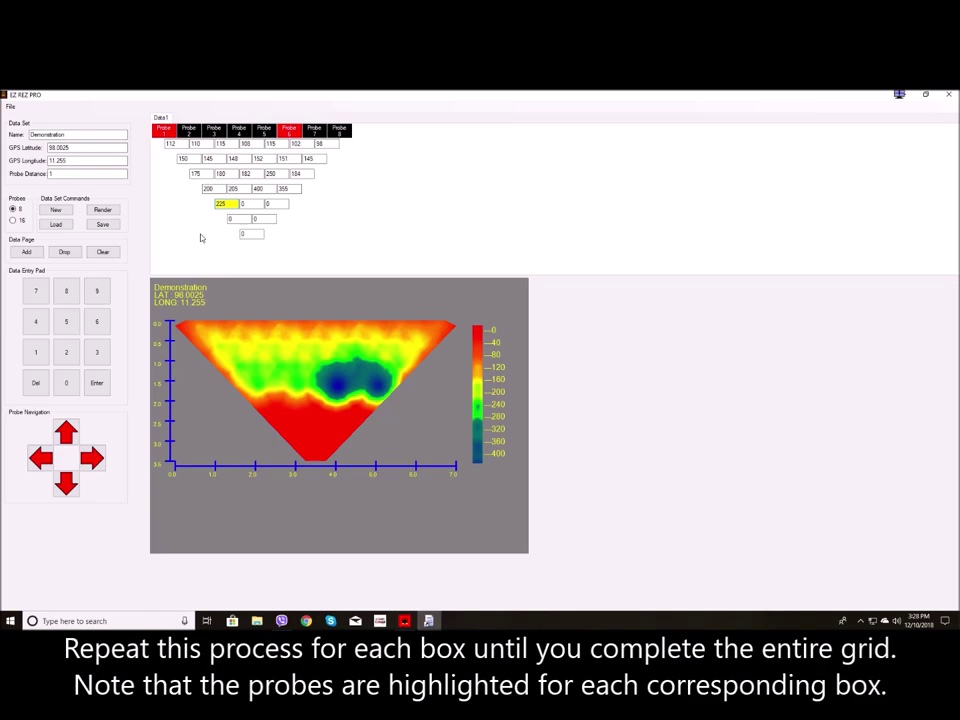
Step: Enter the last rows: 225, 485, 415, then 250, 265 and final 280
key(Return)
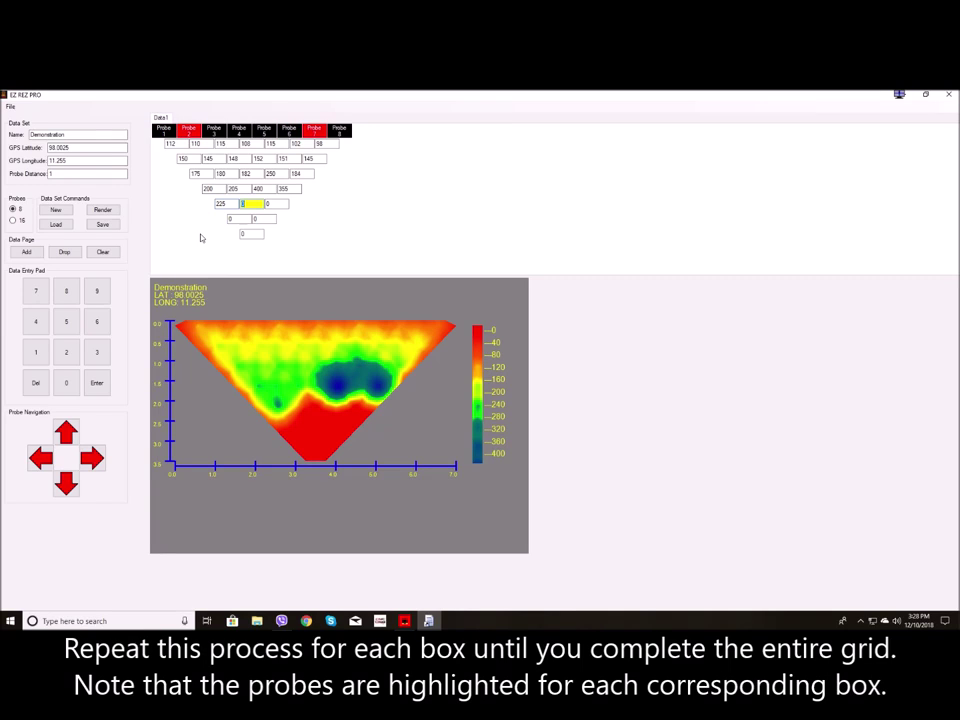
text(485)
key(Return)
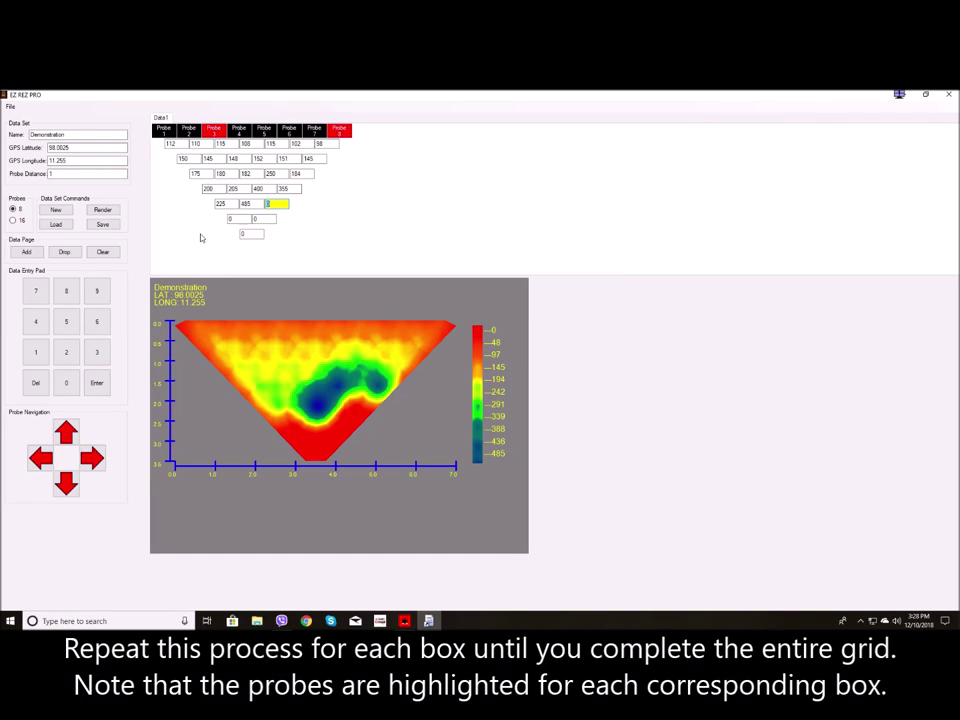
text(415)
key(Return)
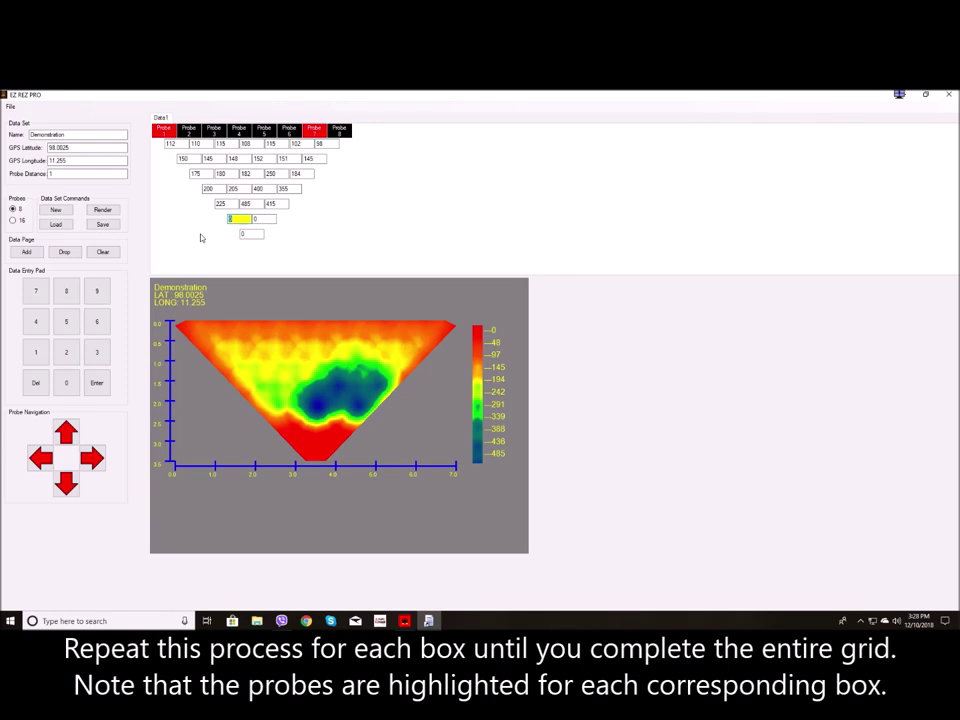
text(250)
key(Return)
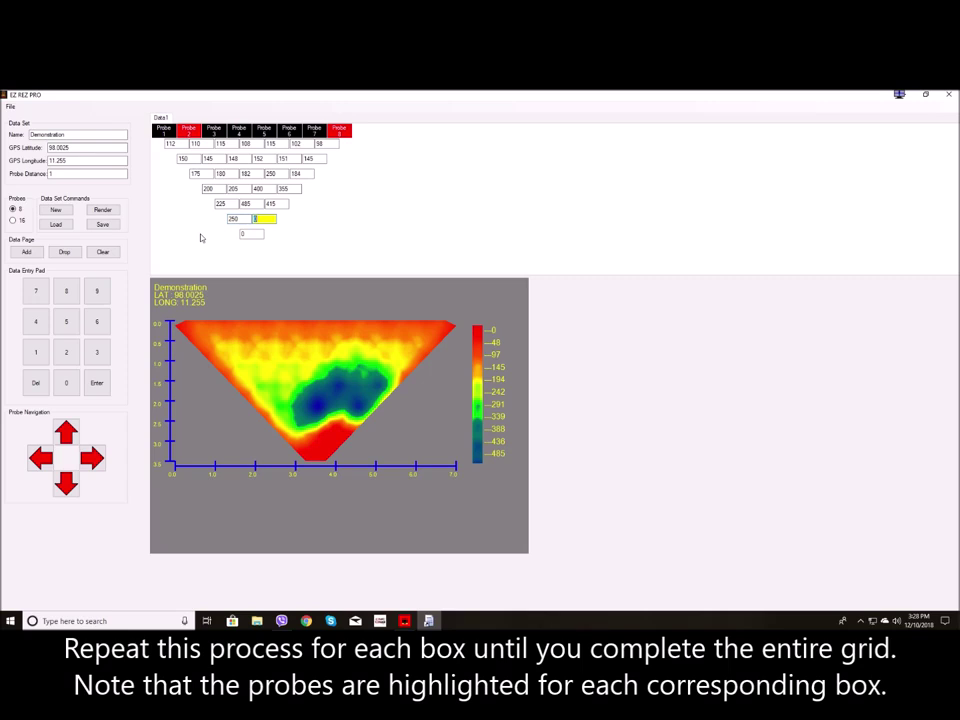
text(265)
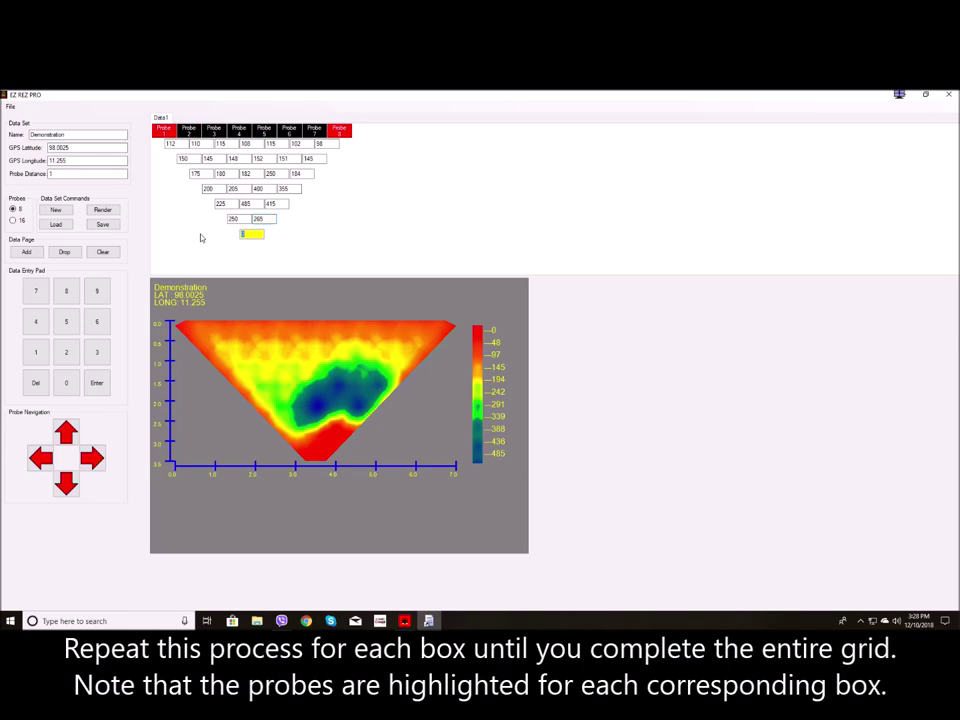
text(28)
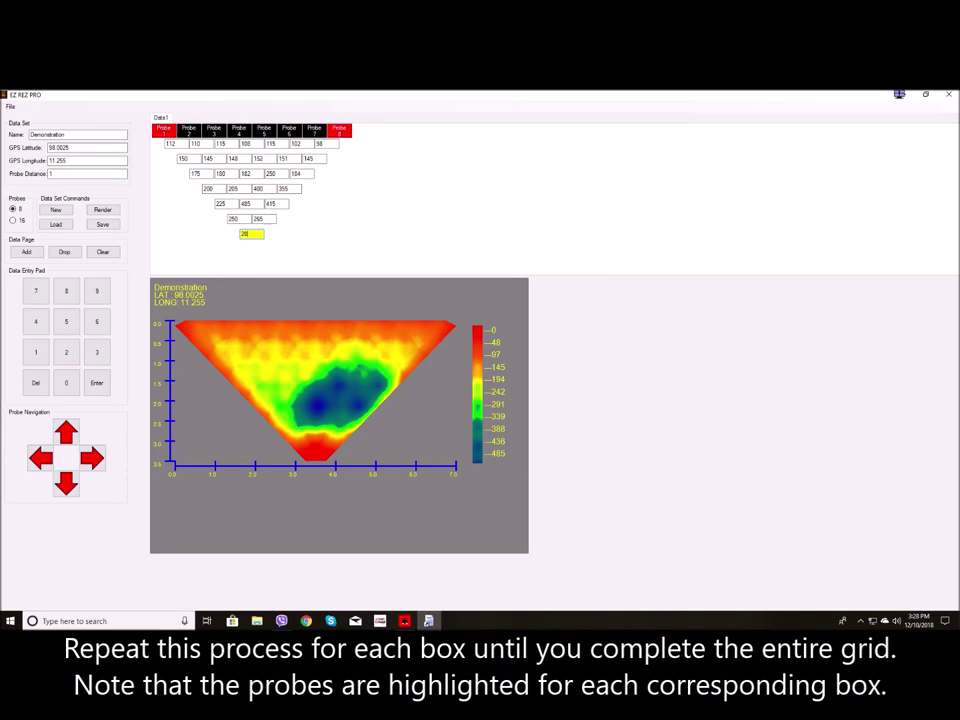
text(0)
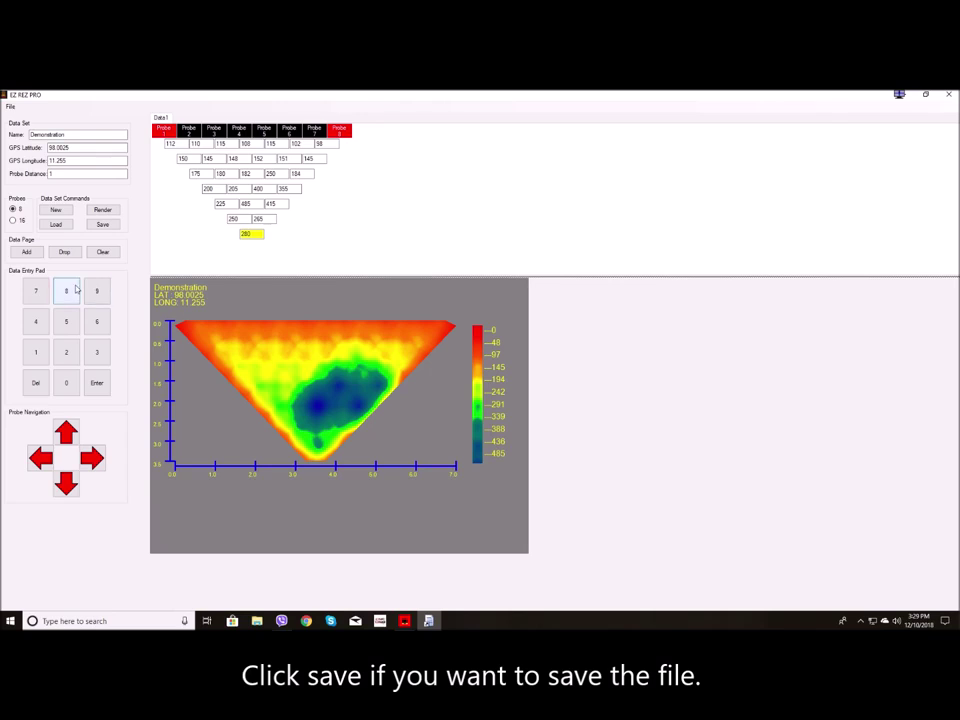
Step: Save the 8-probe data set under the file name Demonstration
click(102, 225)
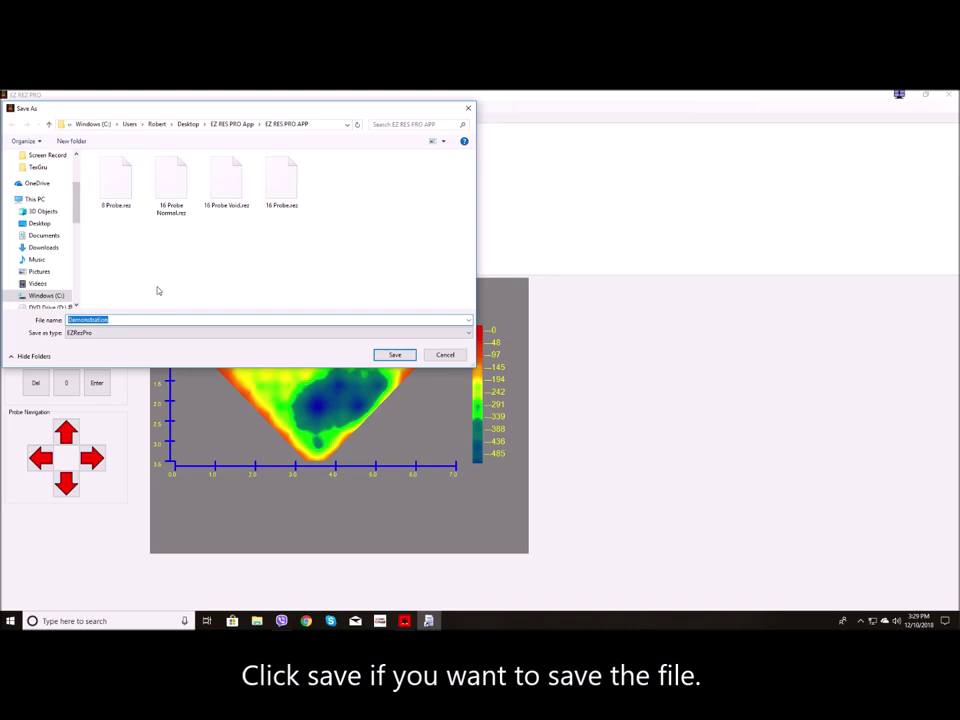
click(395, 356)
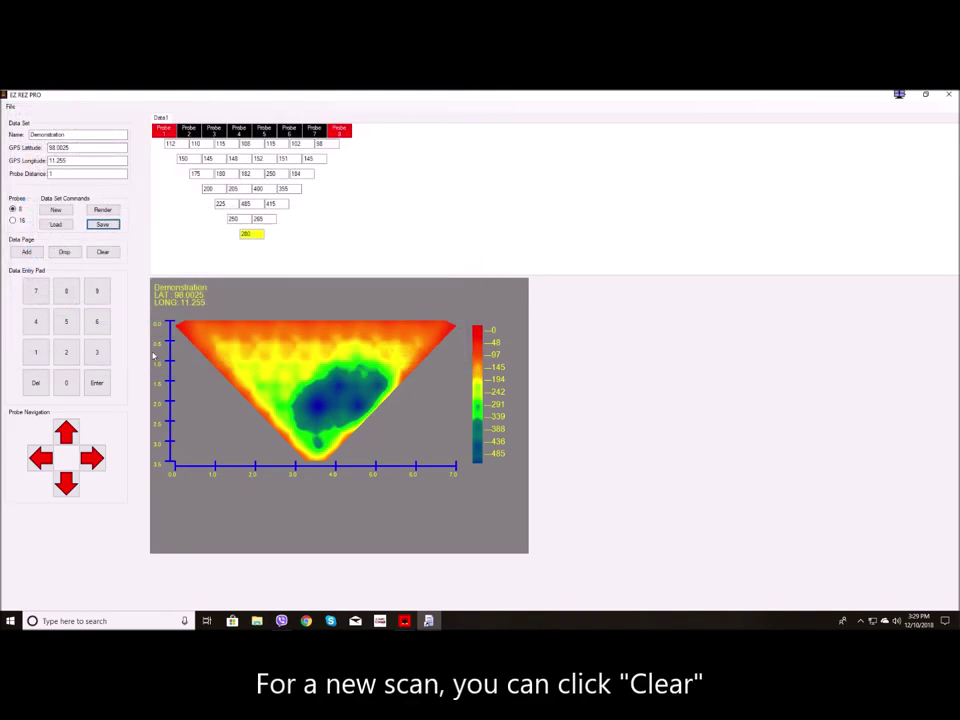
Step: Clear the old readings and create a blank 16-probe grid, starting at the first box
click(104, 253)
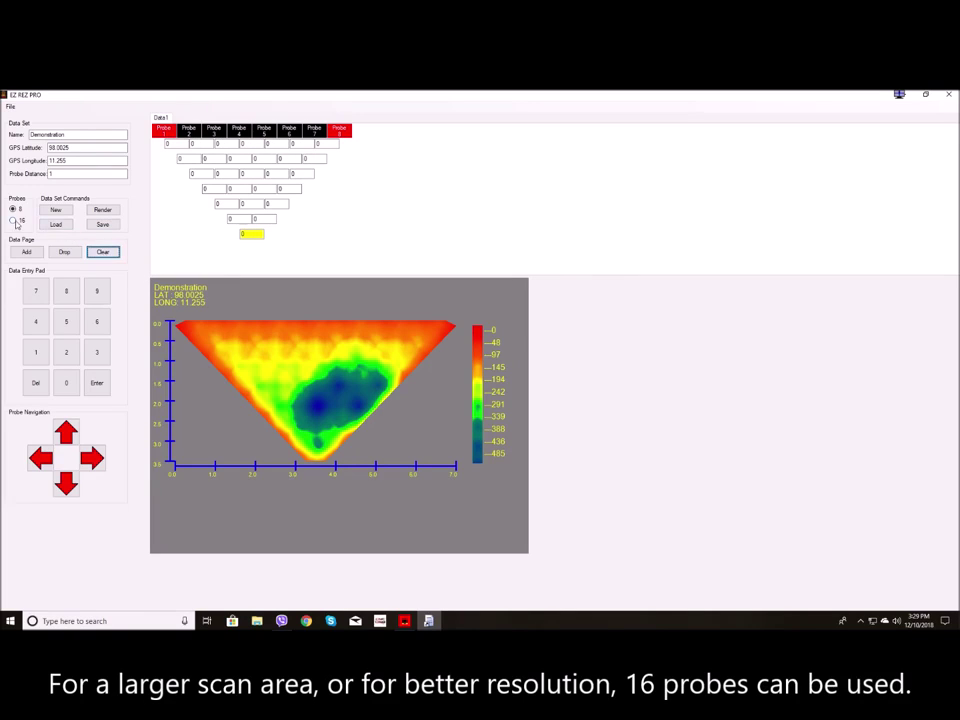
click(13, 221)
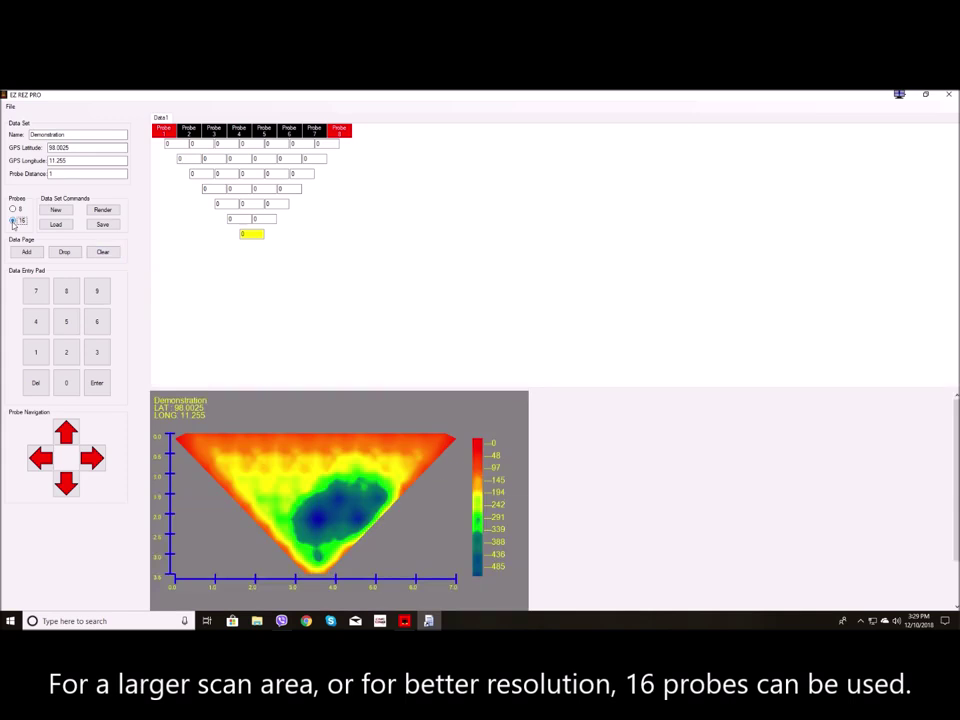
click(56, 211)
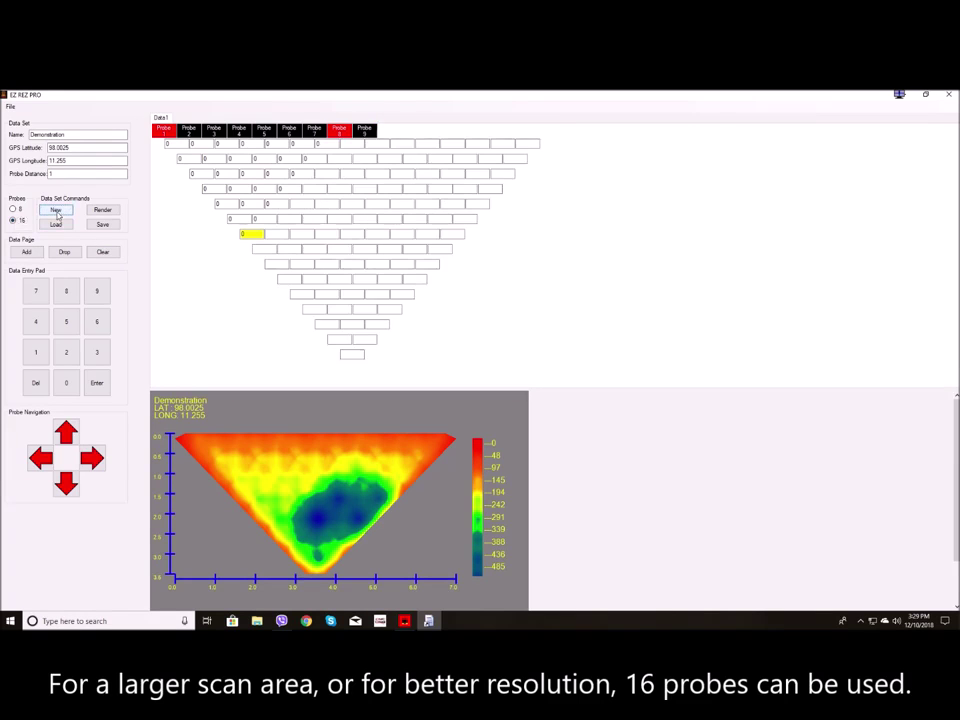
click(56, 211)
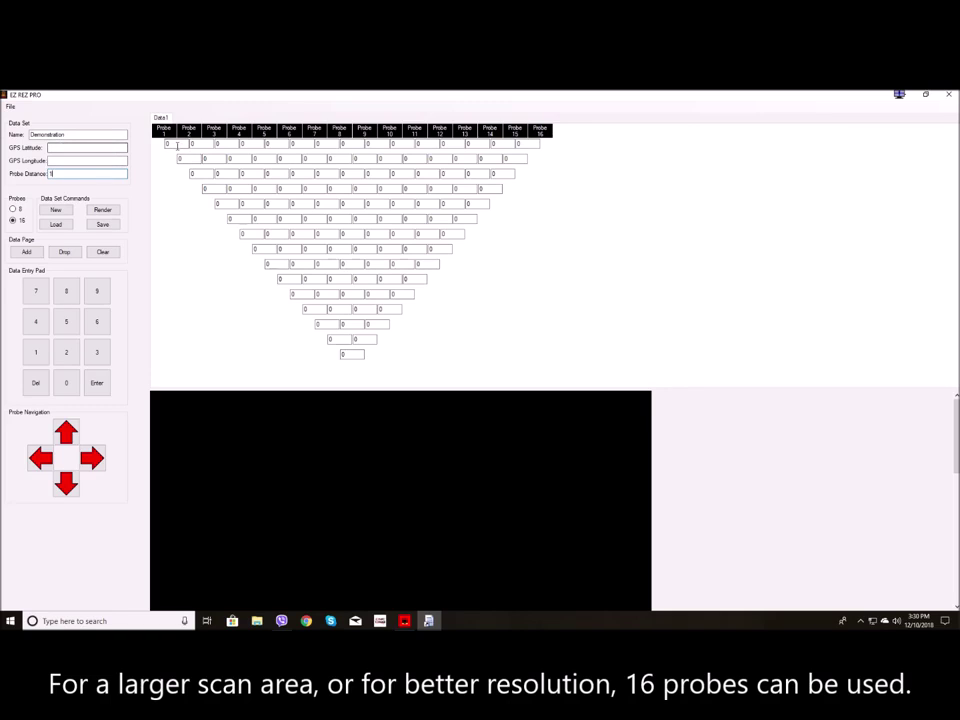
click(161, 143)
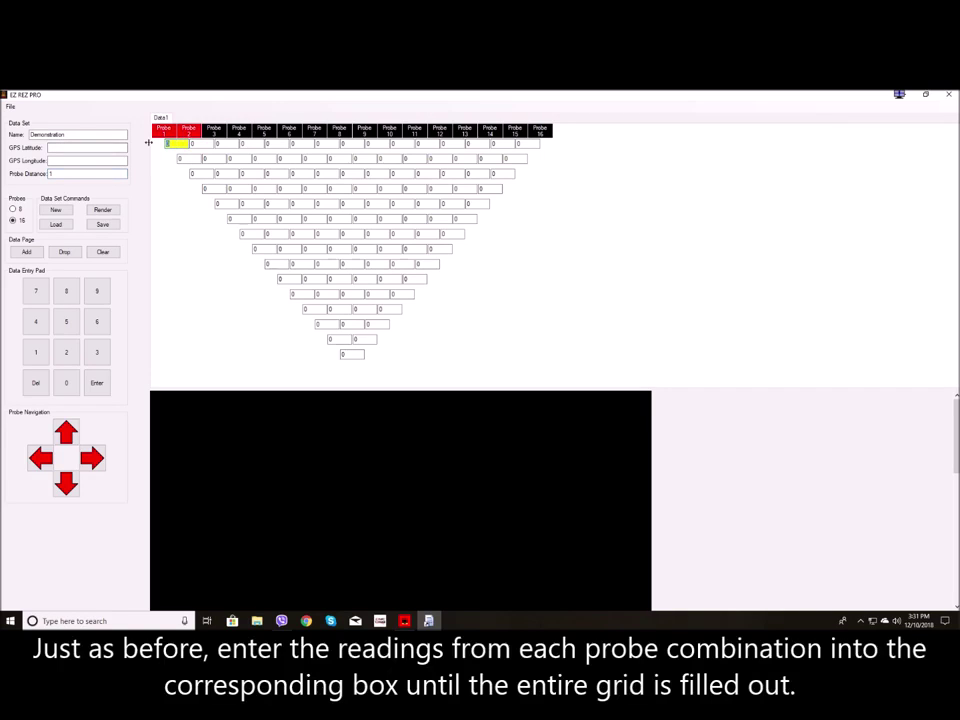
Step: Fill the first rows of the 16-probe grid with readings of 100 and 125
text(100)
key(Return)
key(Return)
key(Return)
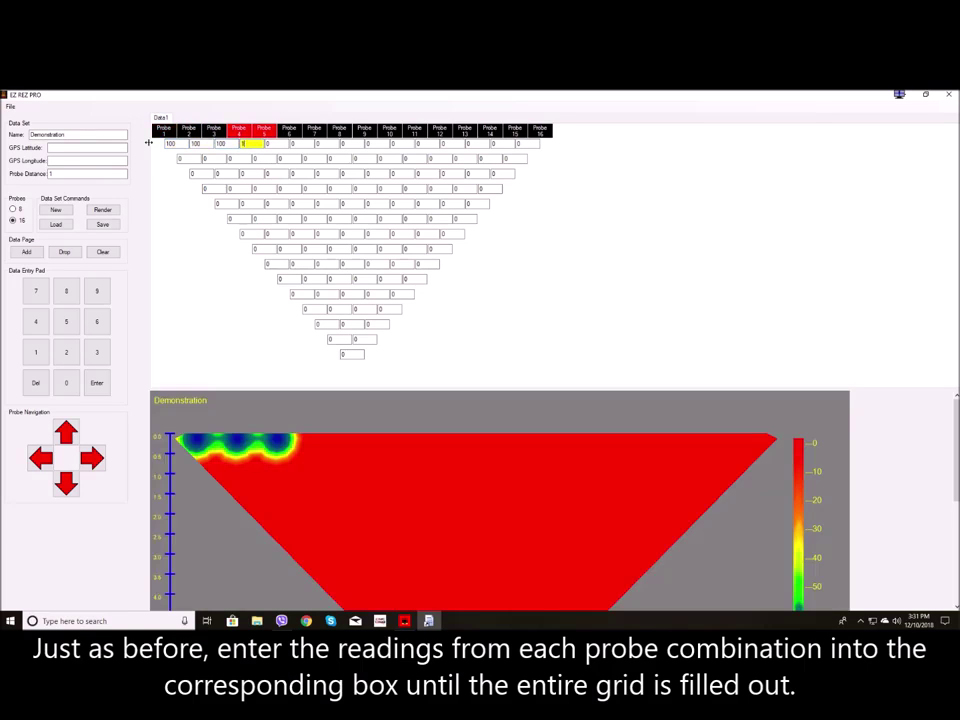
key(Return)
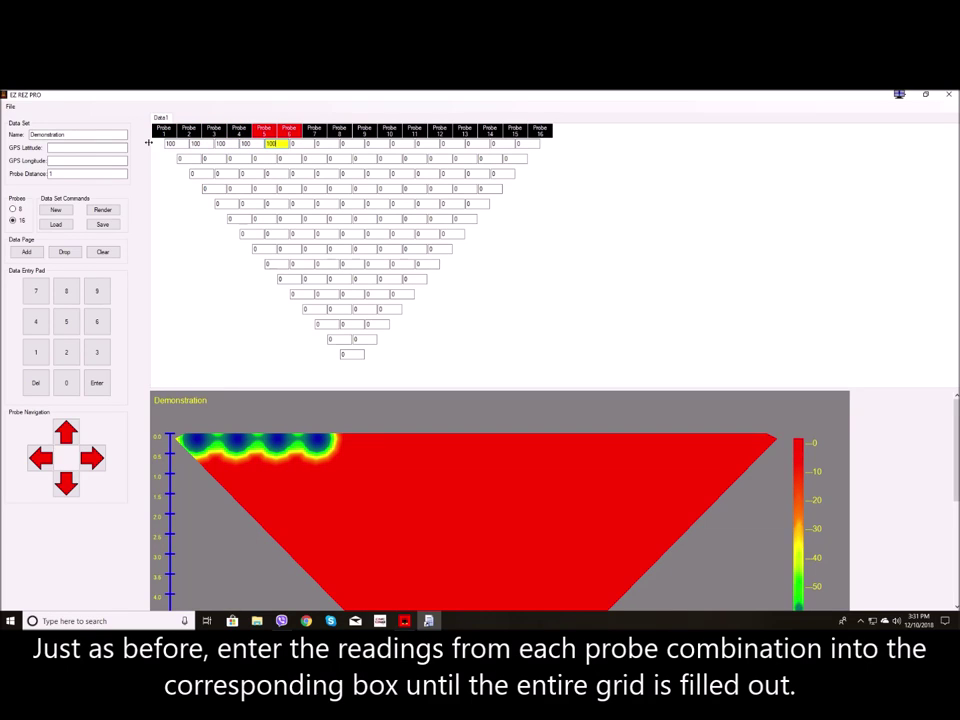
key(Return)
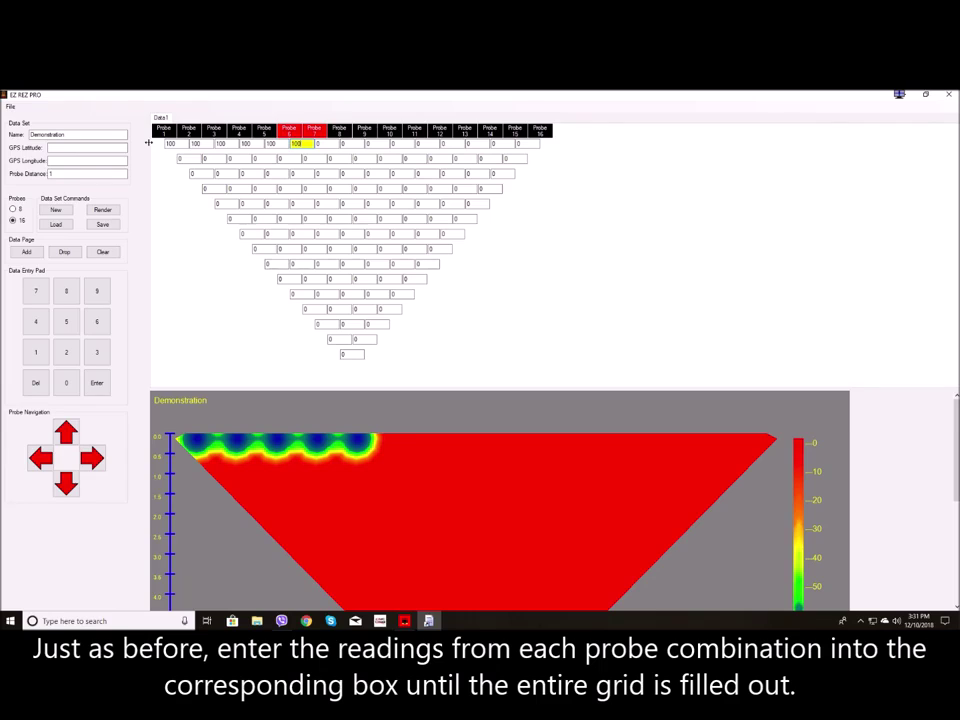
key(Return)
text(100)
key(Return)
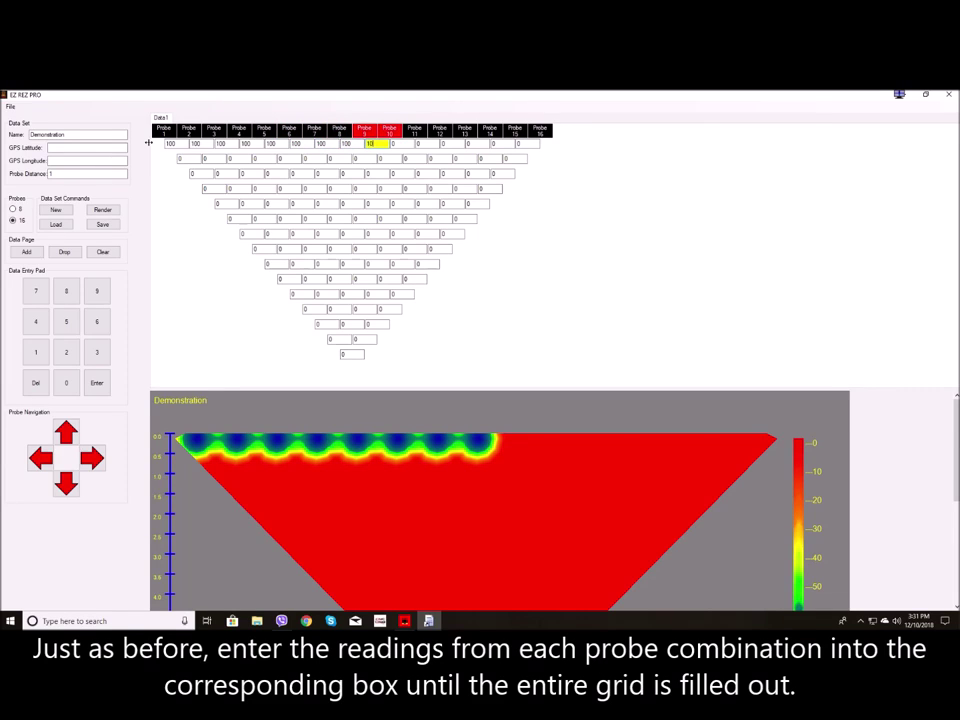
key(Return)
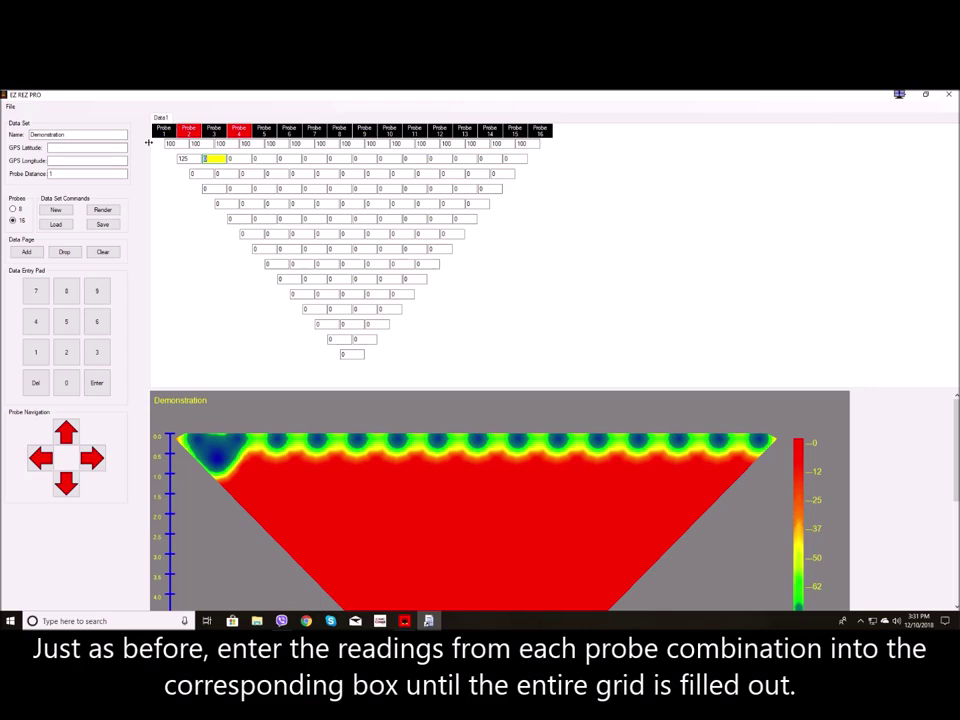
text(125)
key(Return)
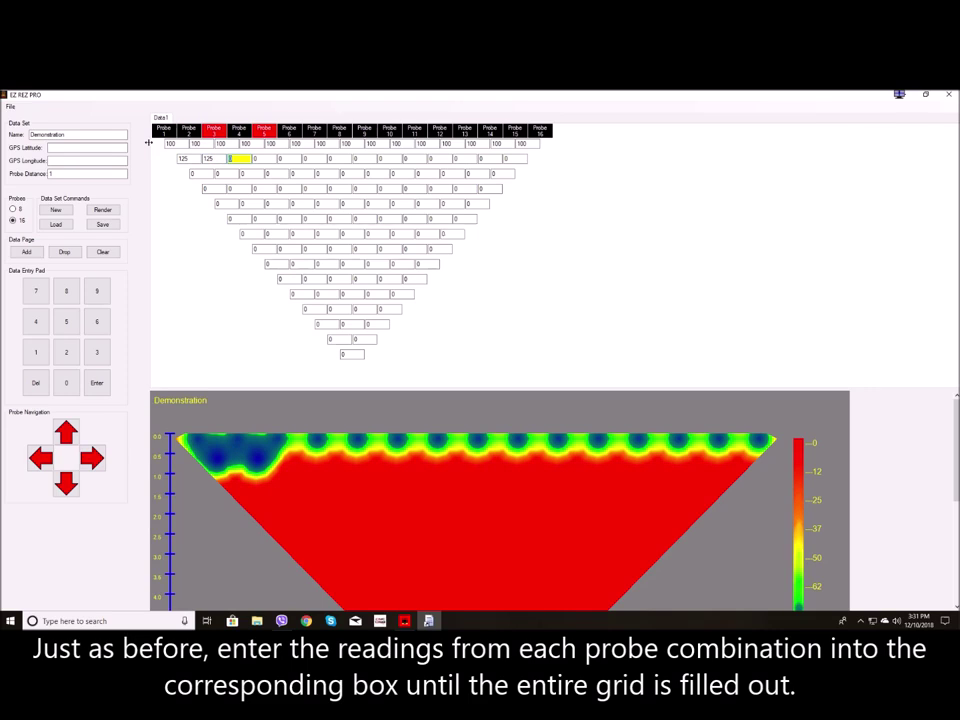
text(125)
key(Return)
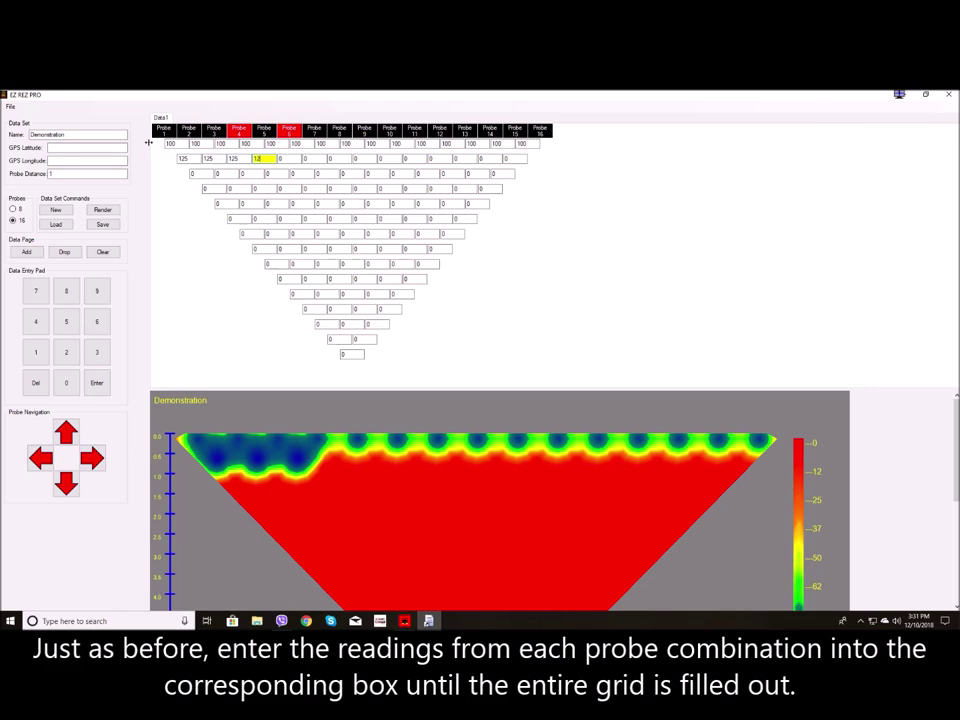
key(Return)
text(125)
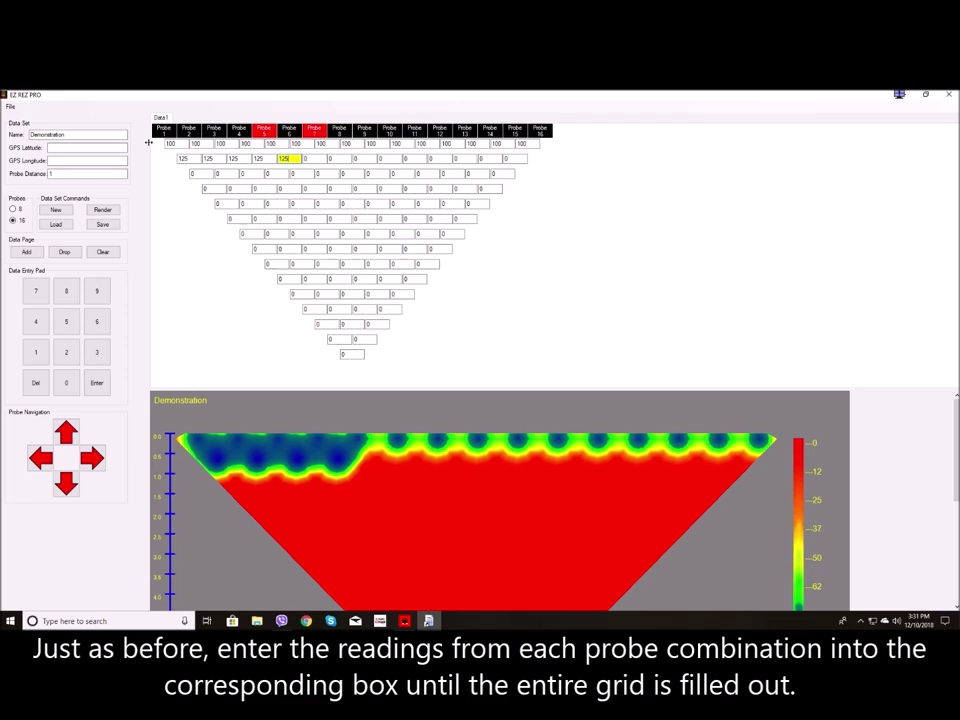
key(Return)
text(125)
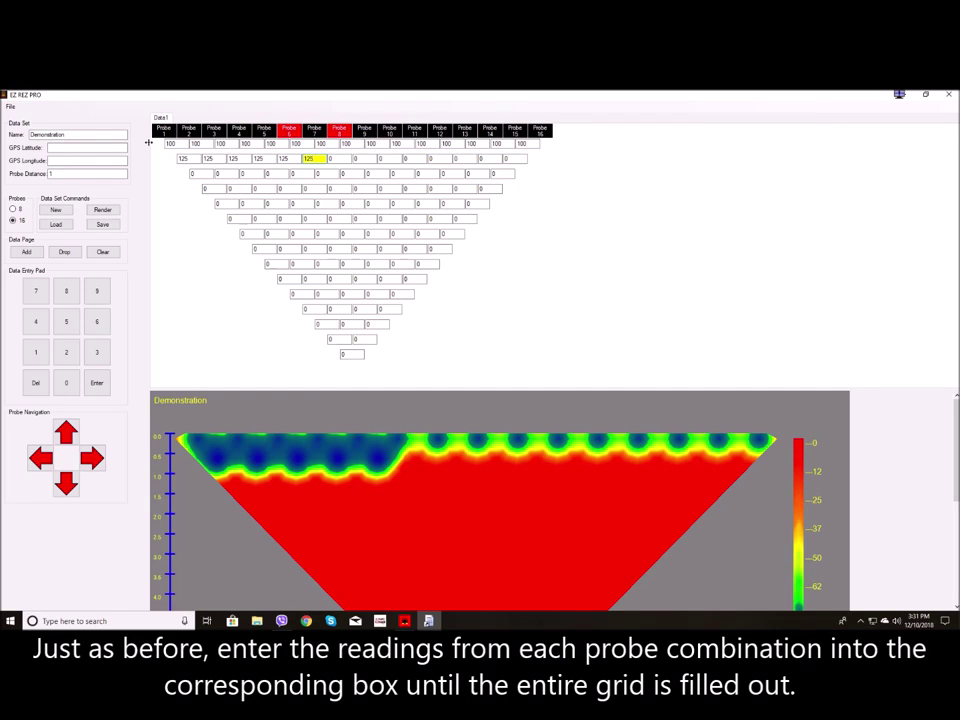
key(Return)
Step: Enter the row of 150 readings
text(125)
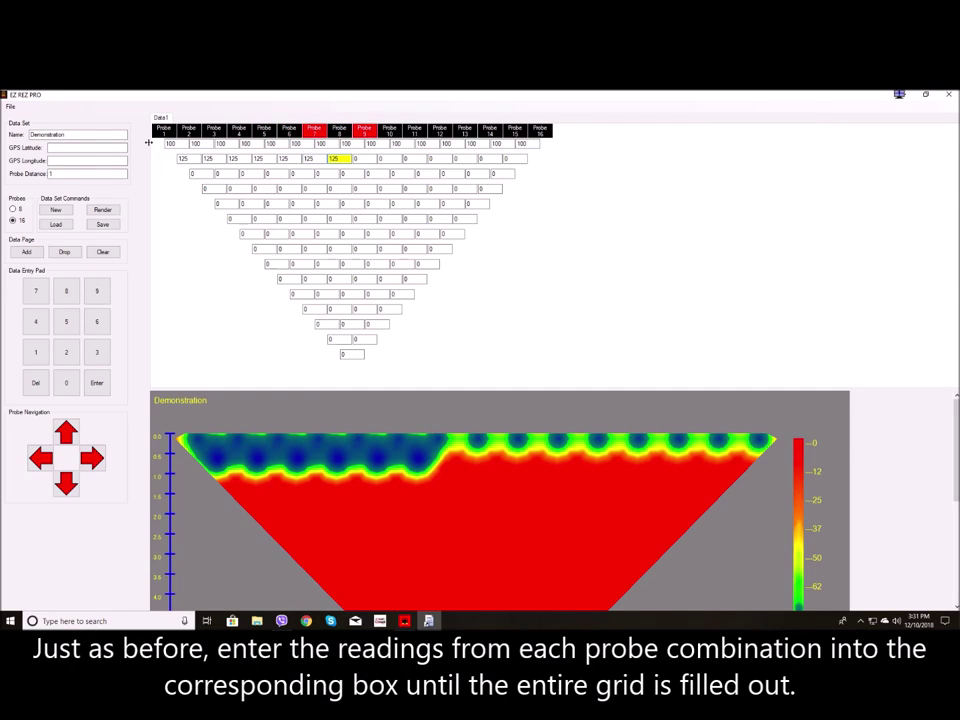
text(150)
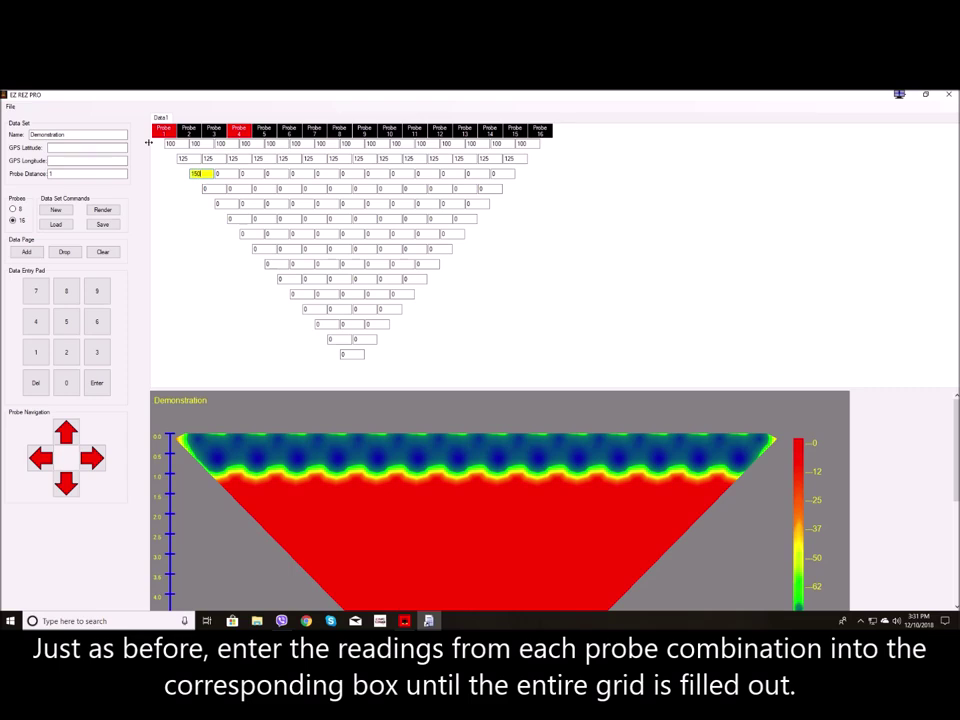
key(Return)
text(15)
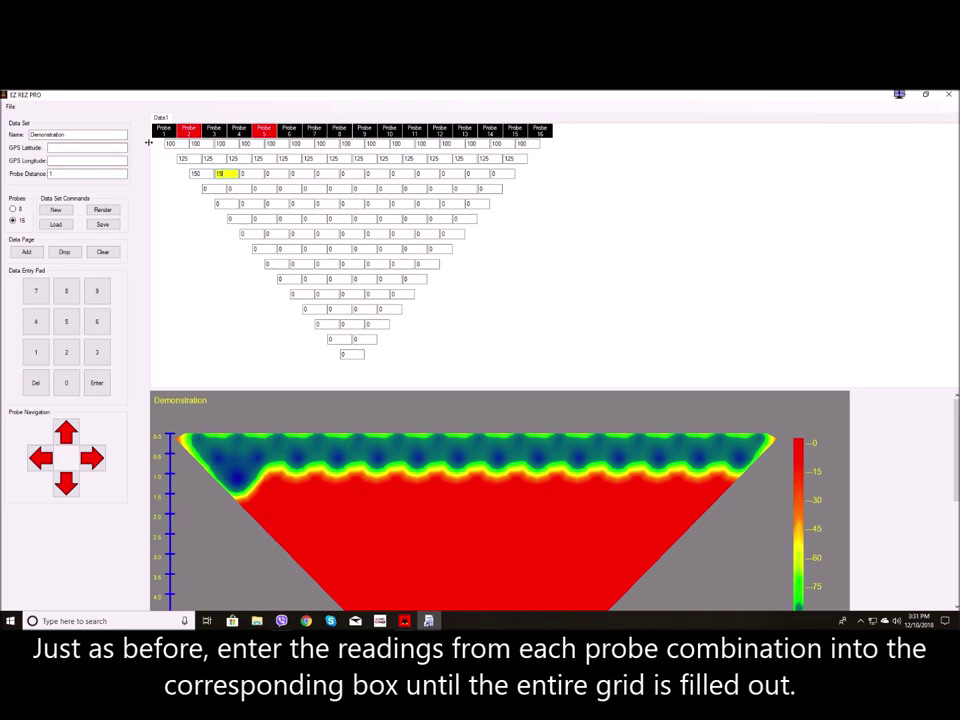
text(00)
key(Return)
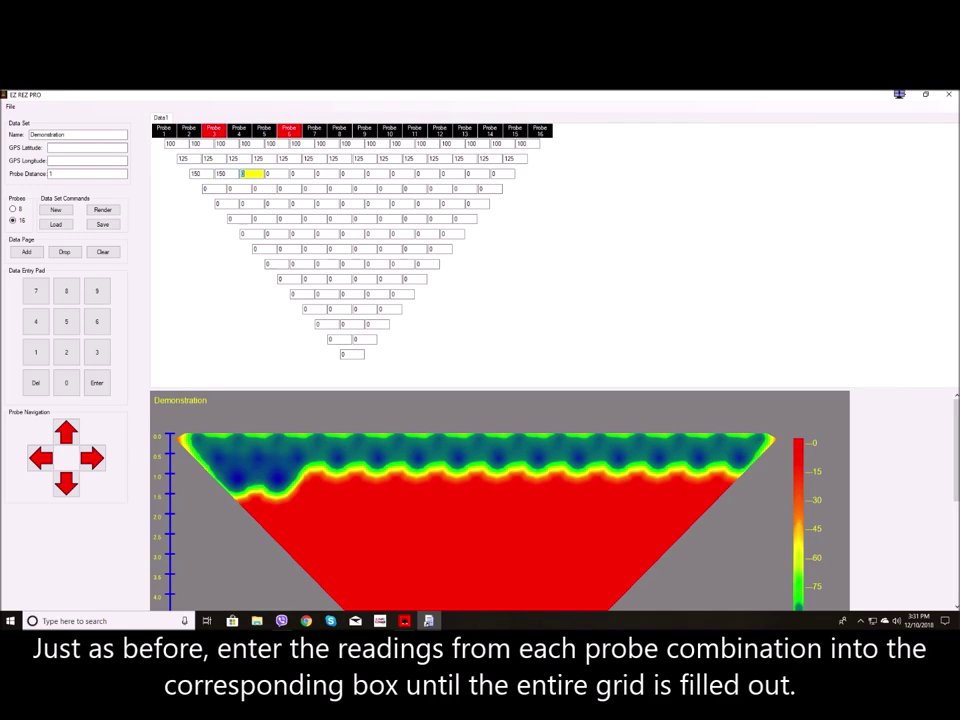
text(153)
key(Return)
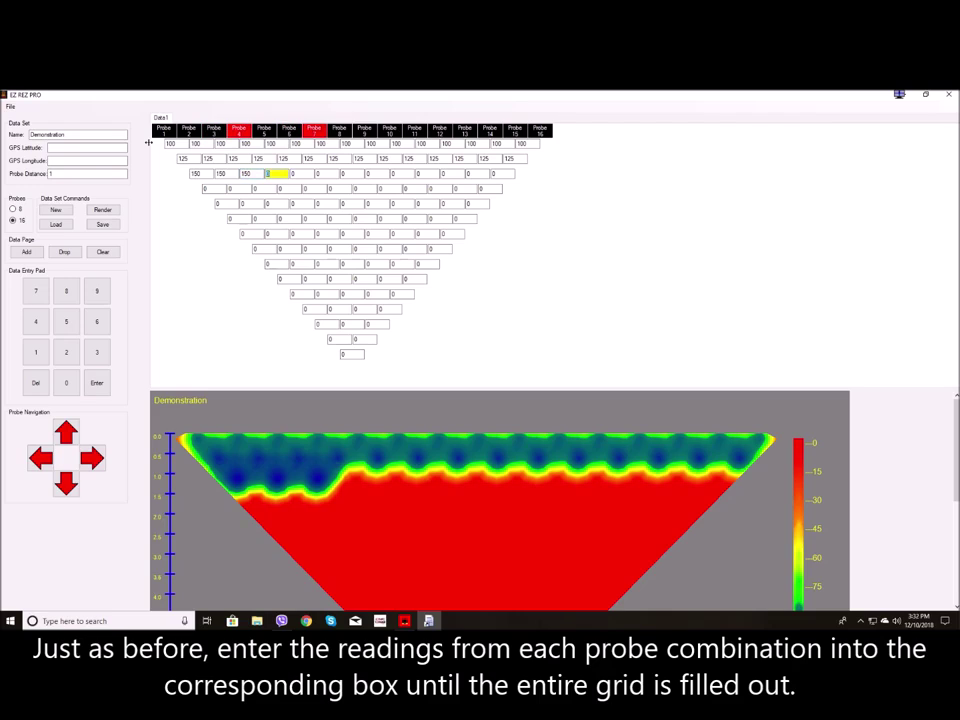
text(150)
key(Return)
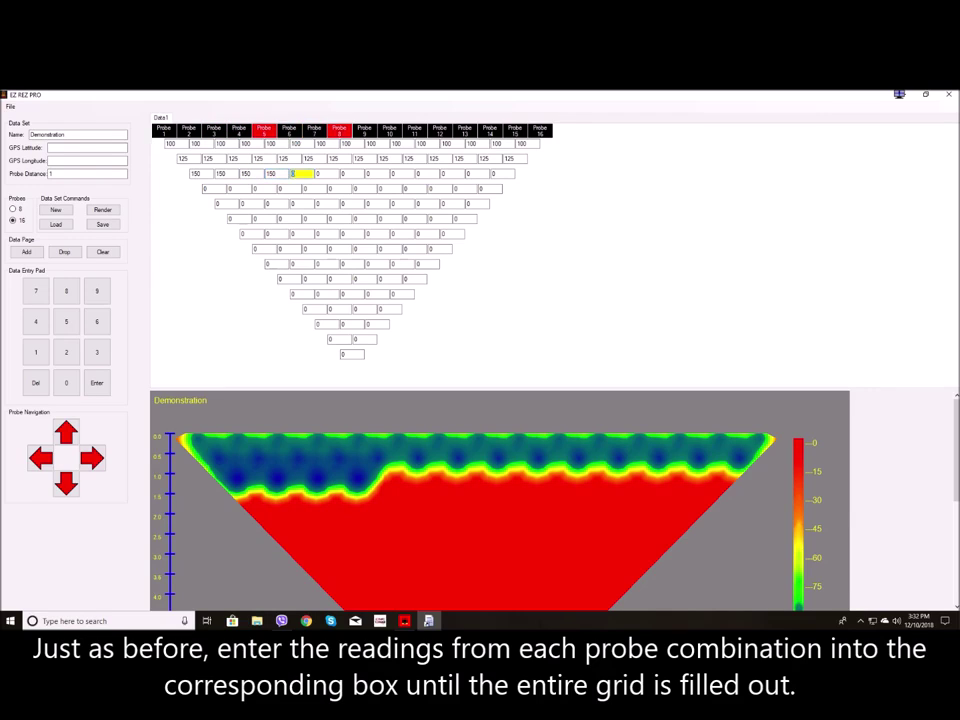
text(150)
key(Return)
Step: Enter the row of 275 readings
text(150)
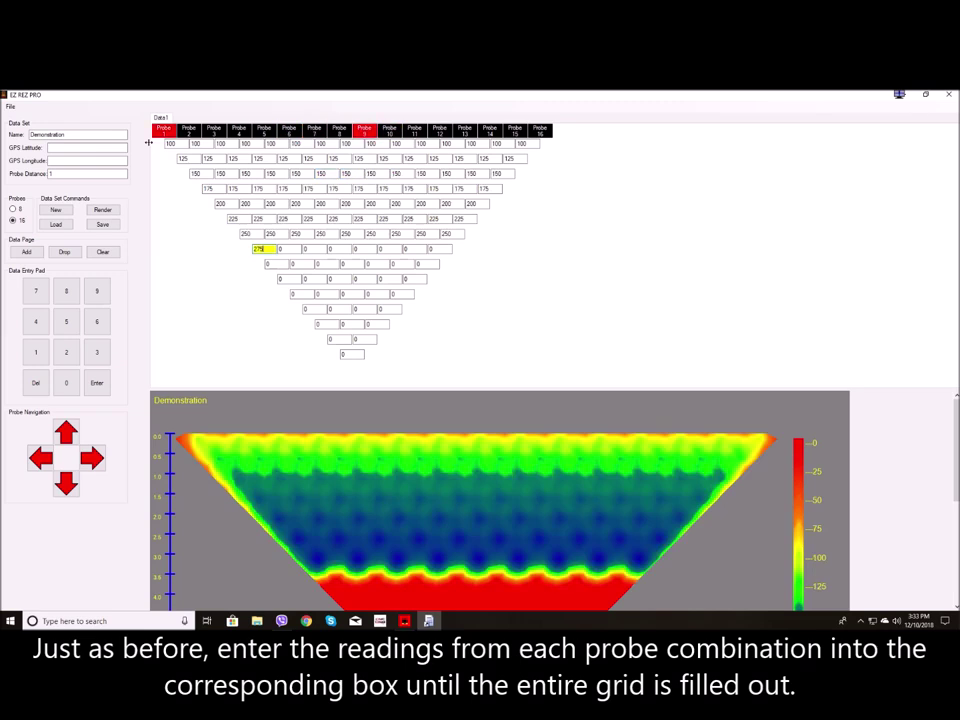
text(75)
key(Return)
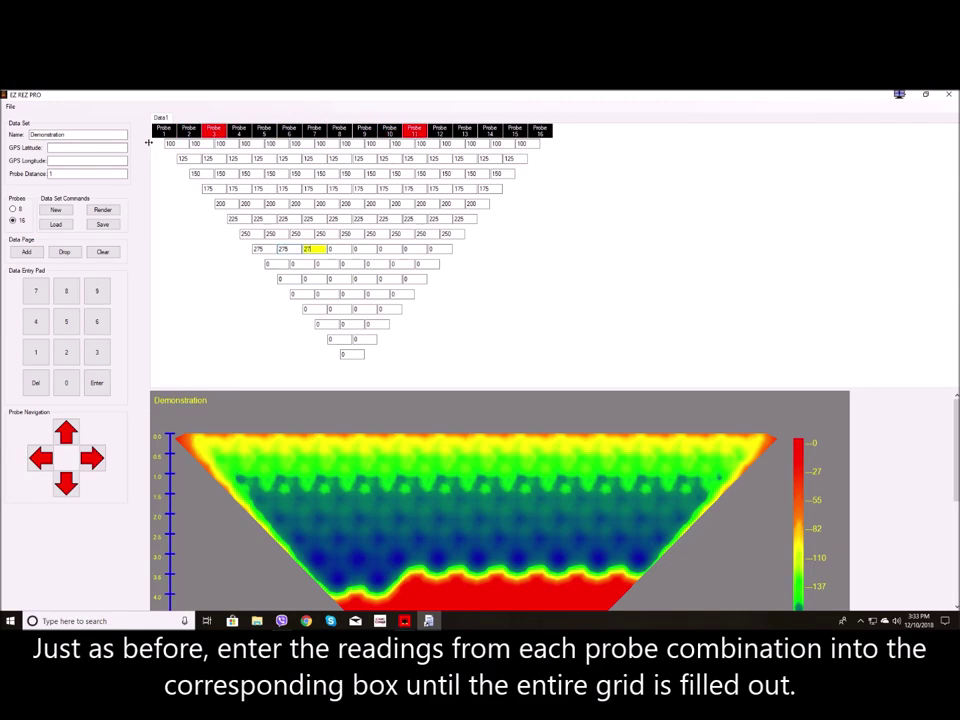
text(275)
key(Return)
text(275)
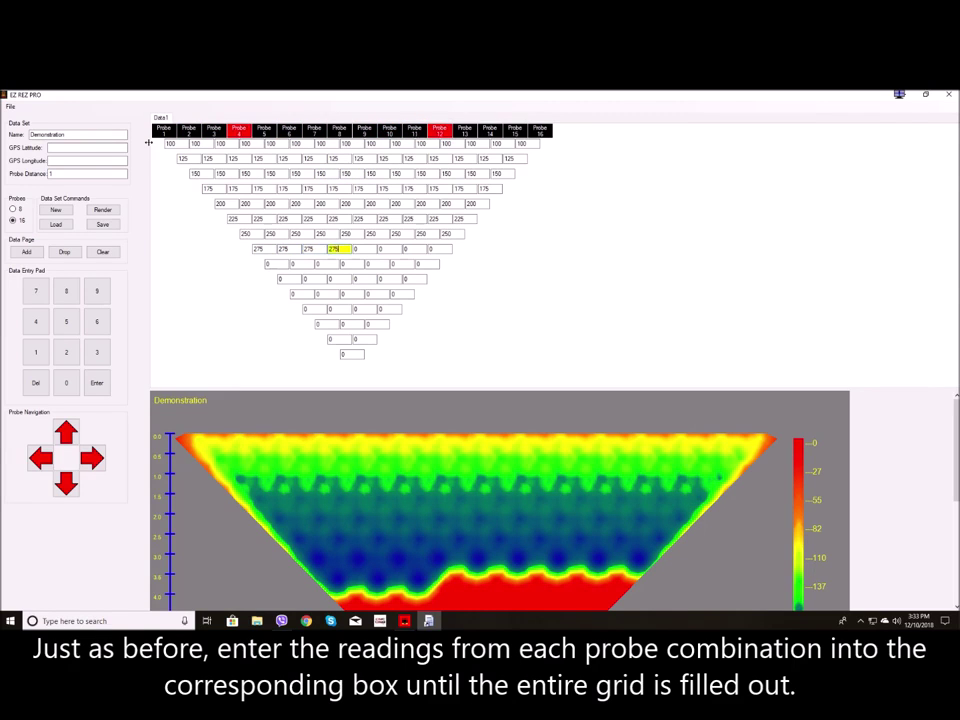
key(Return)
text(75)
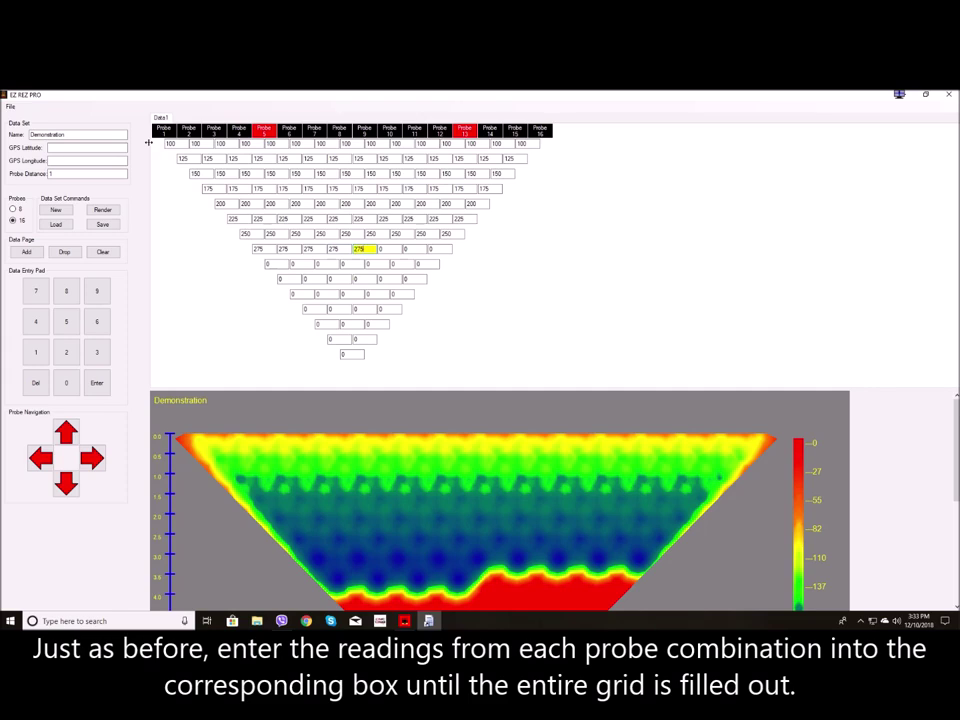
key(Return)
text(275)
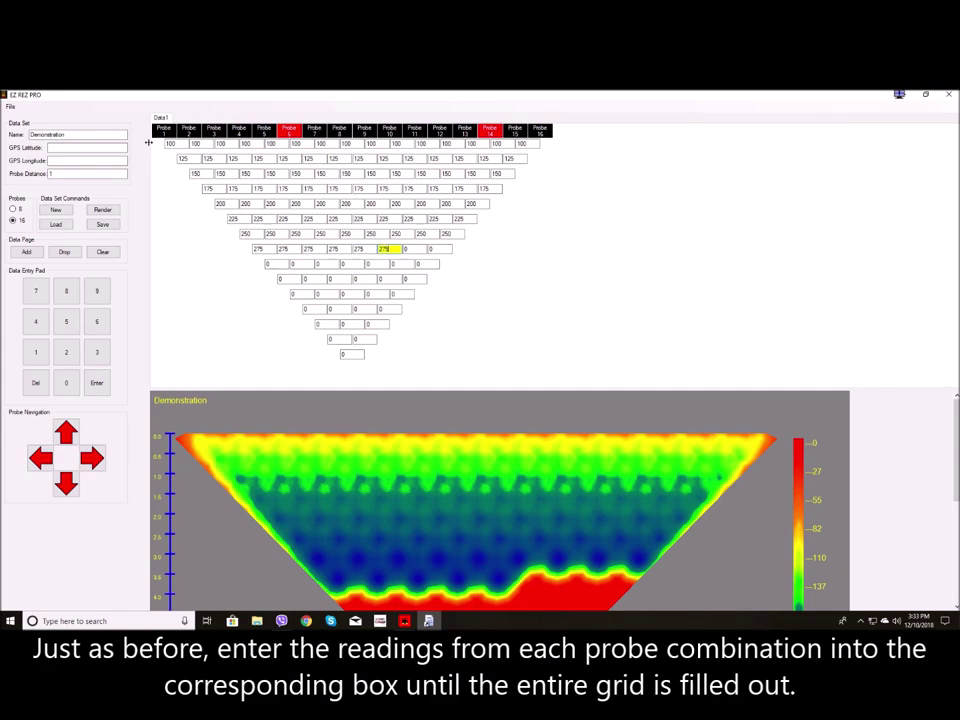
key(Return)
text(275)
key(Return)
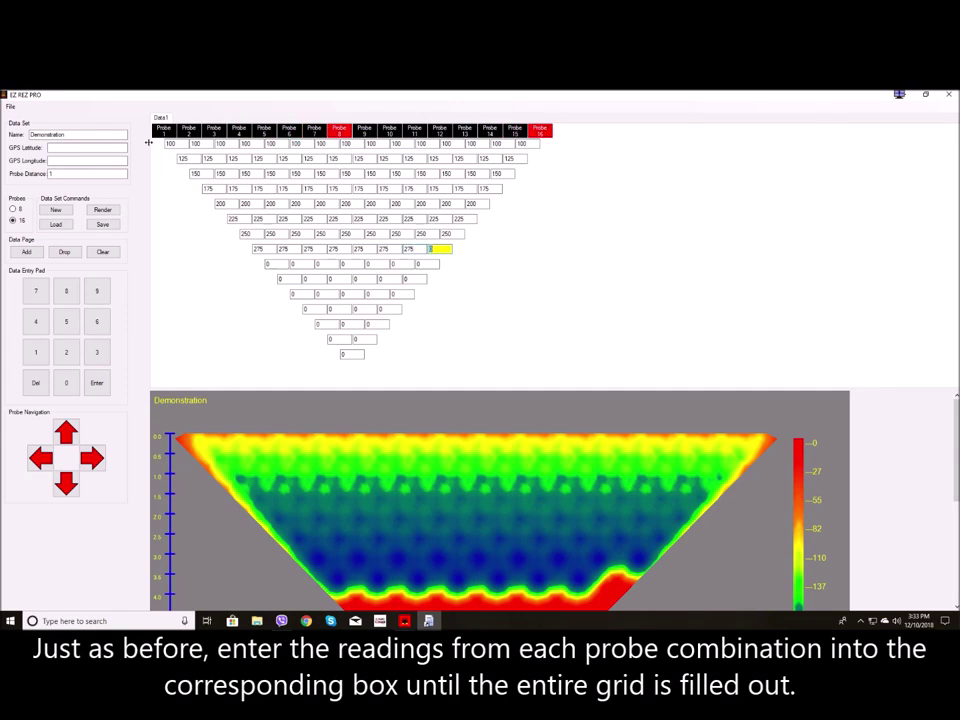
text(275)
key(Return)
Step: Enter the 300 readings and the final 425 readings to complete the grid
text(300)
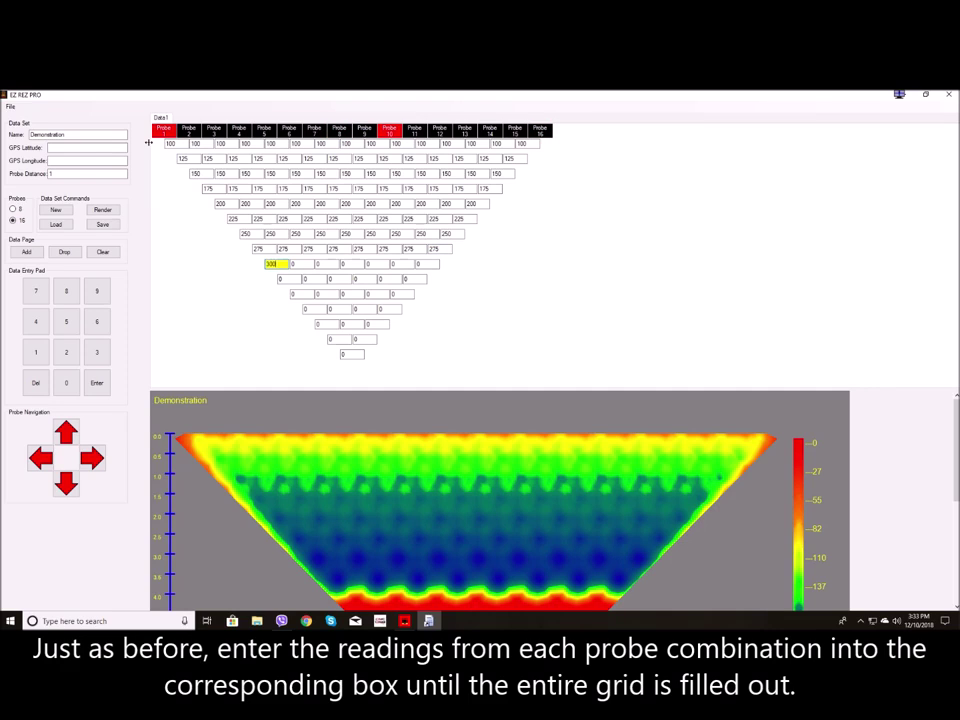
key(Return)
key(Return)
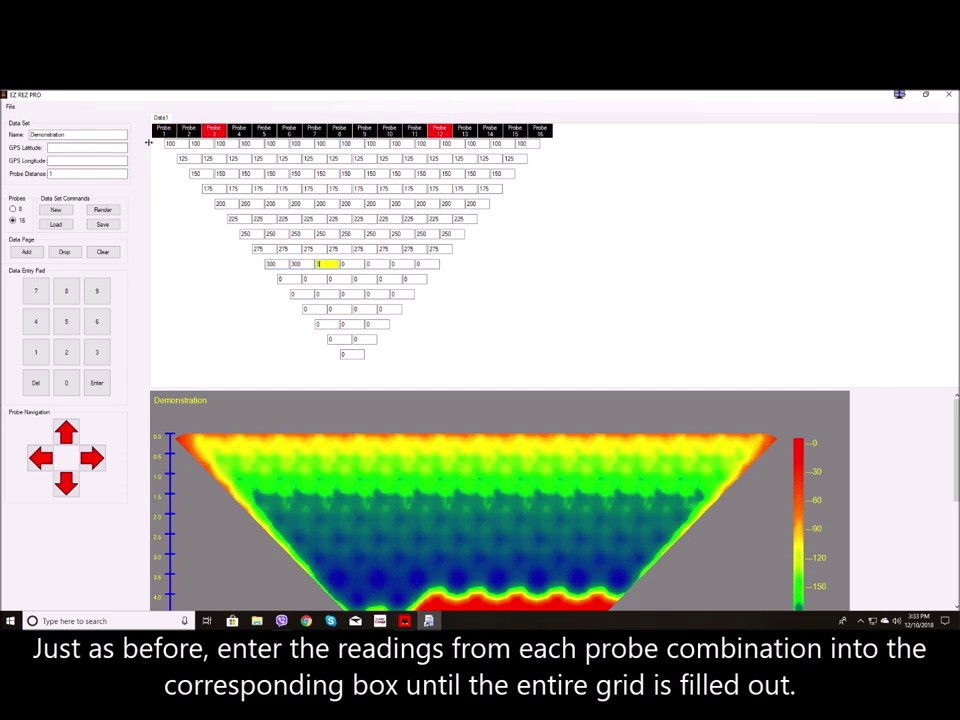
text(300)
key(Return)
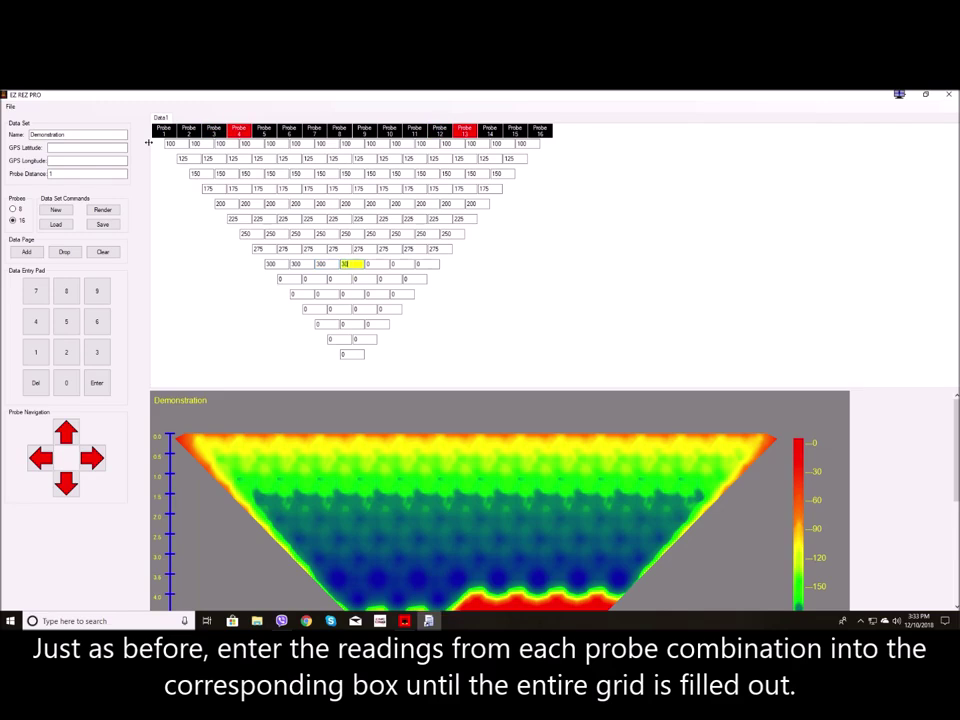
key(Return)
text(300)
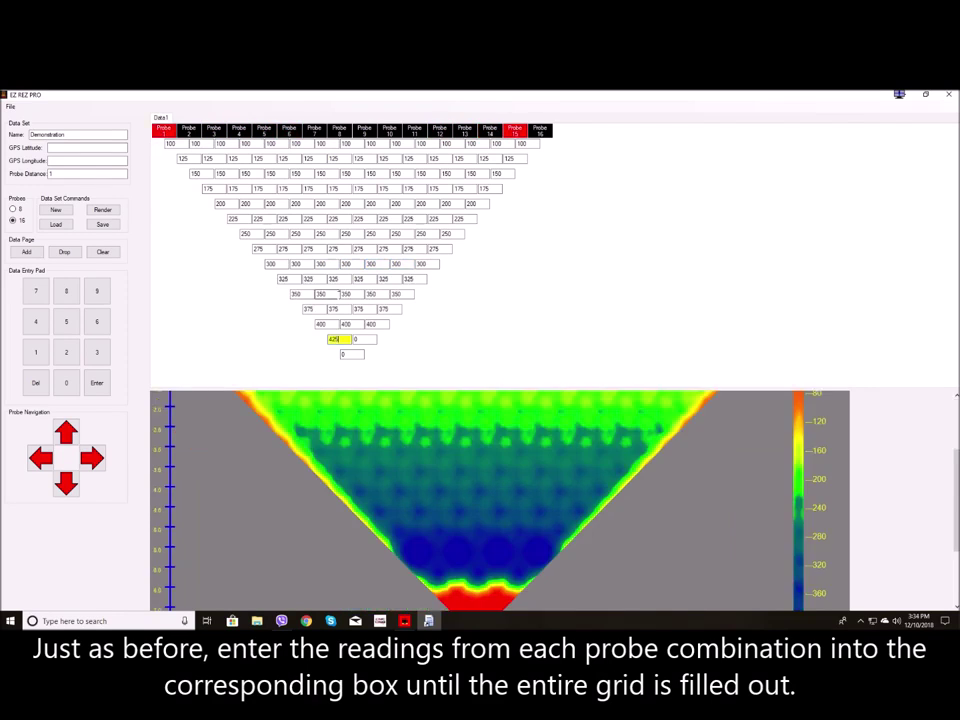
text(425)
key(Return)
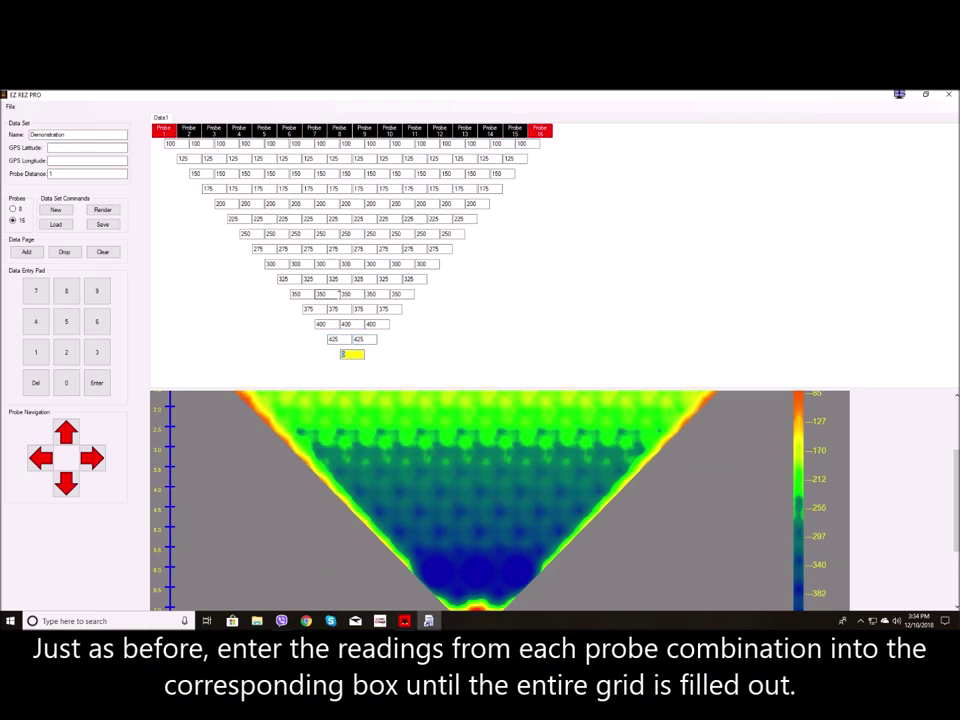
text(425)
scroll(470, 540, down, 3)
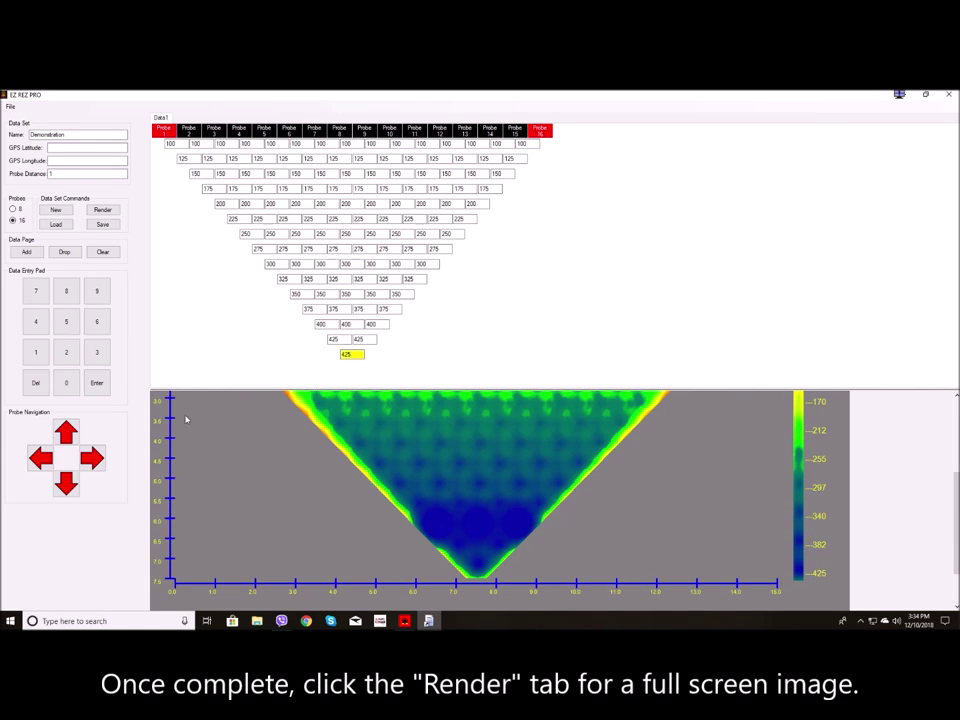
click(103, 211)
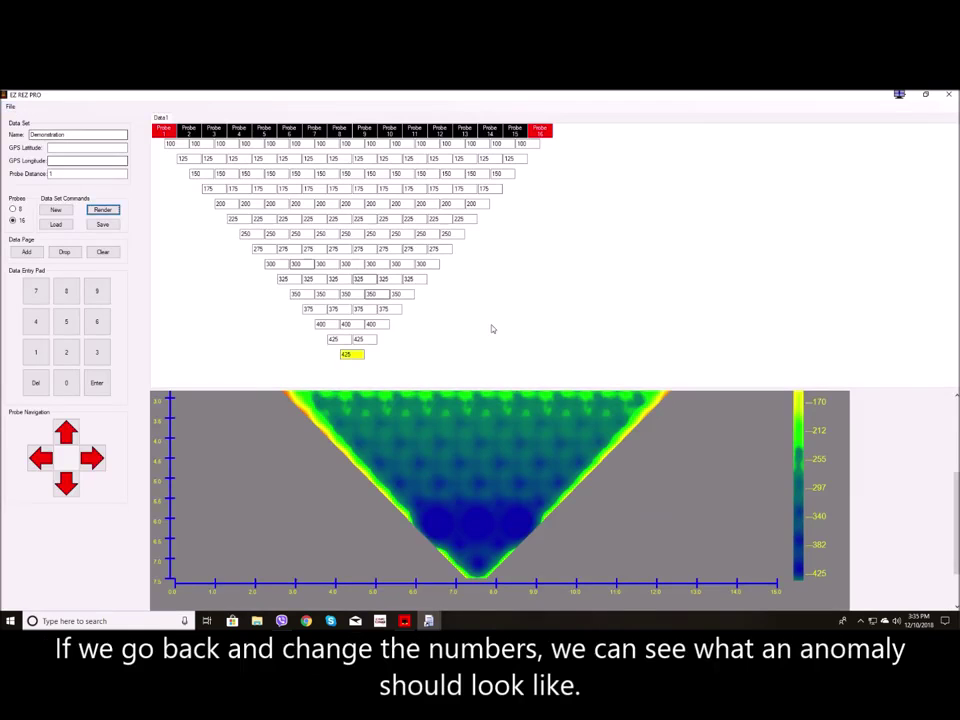
Step: Raise 200-row readings to 450, 500 and 450
click(324, 204)
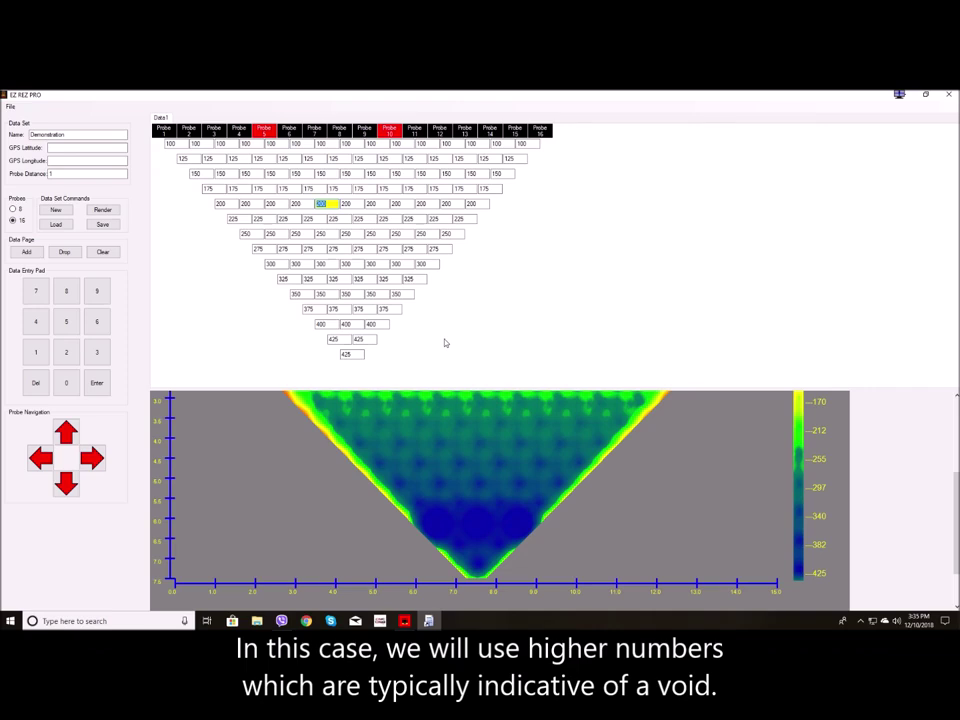
text(450)
key(Return)
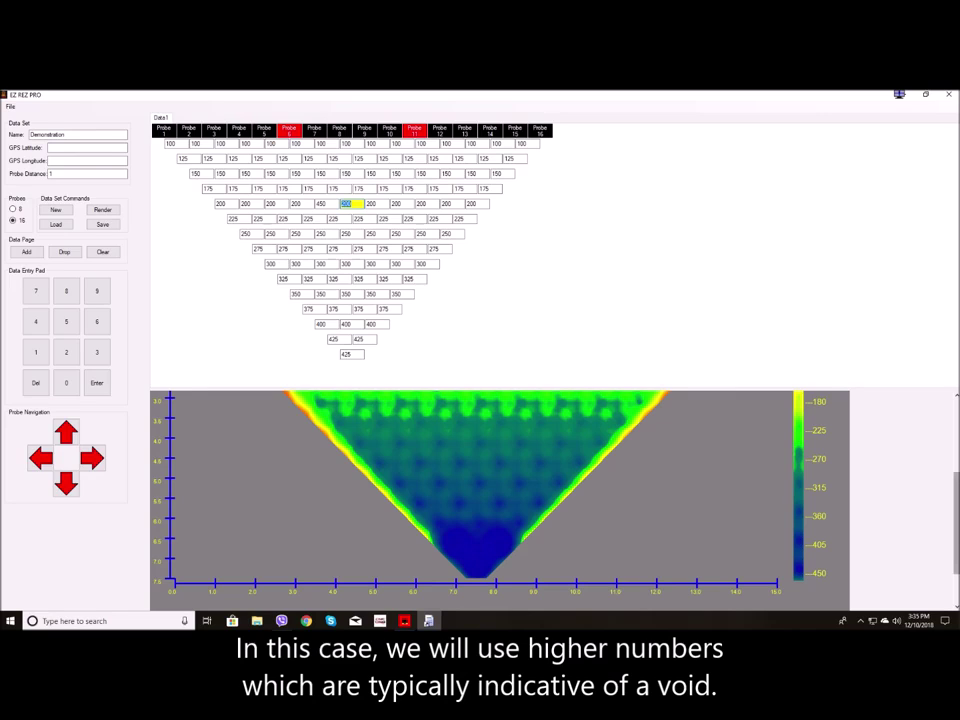
scroll(956, 543, up, 2)
scroll(956, 543, up, 2)
scroll(956, 543, up, 2)
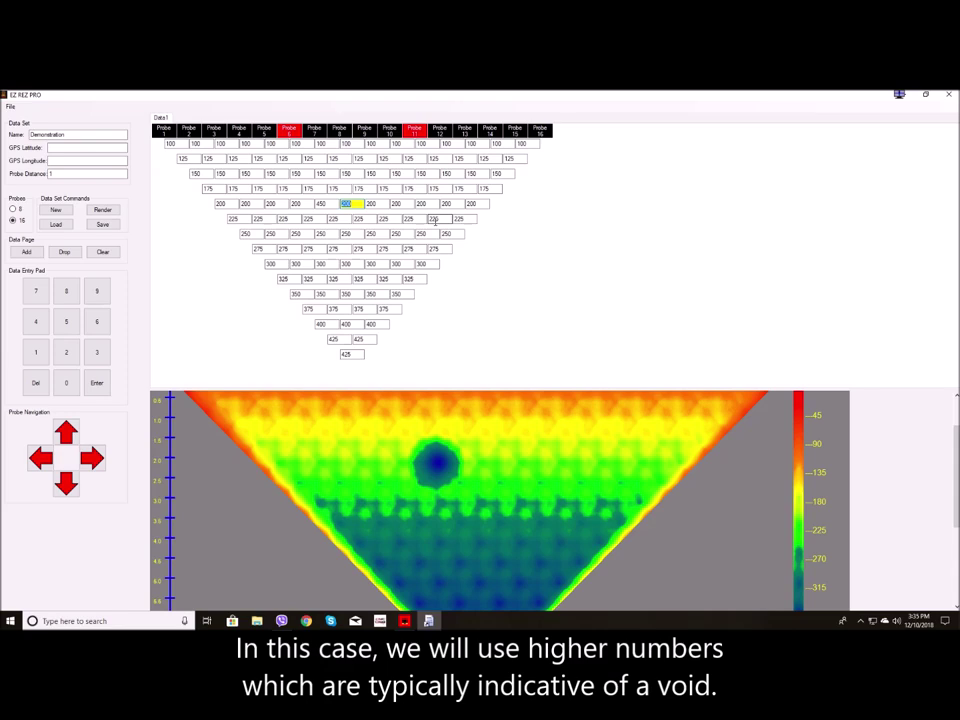
text(500)
key(Tab)
text(500)
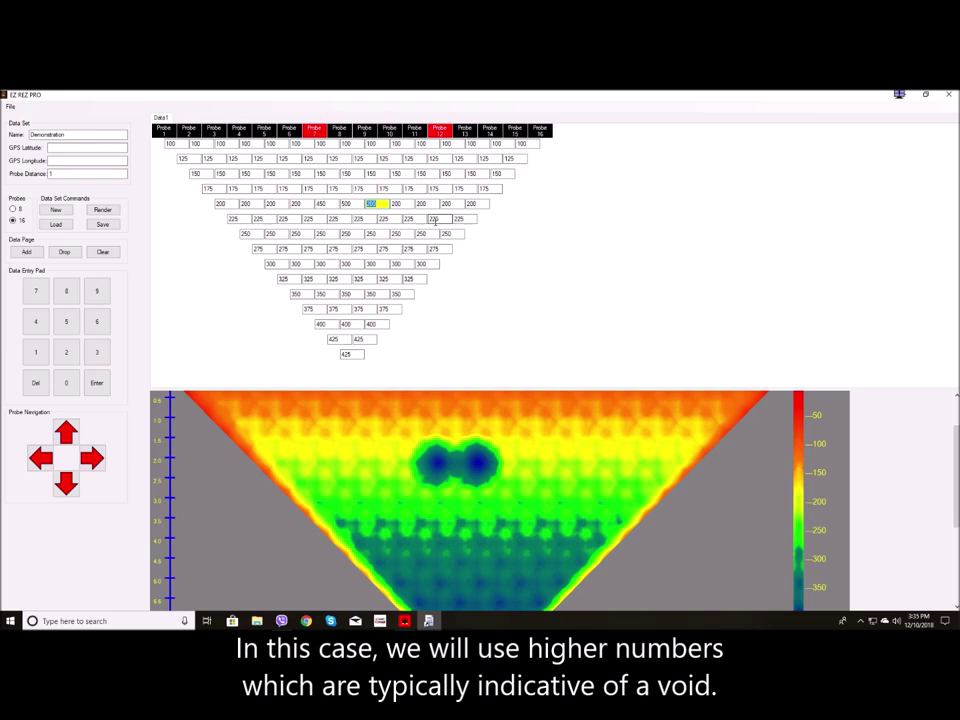
text(450)
key(Tab)
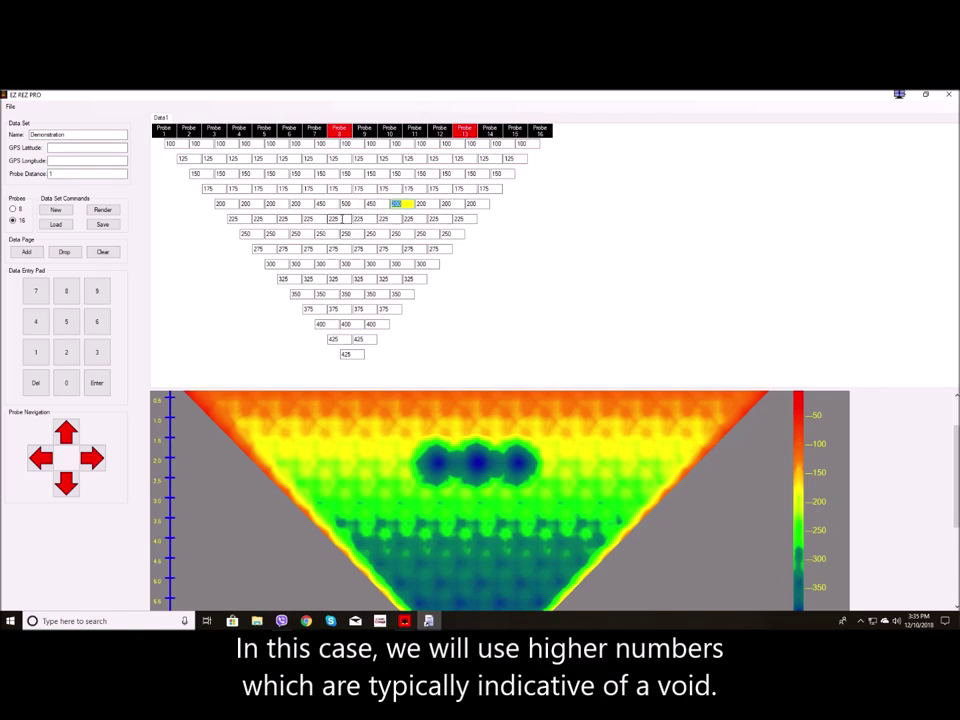
Step: Raise 225-row readings to 500, 650 and 625
click(335, 218)
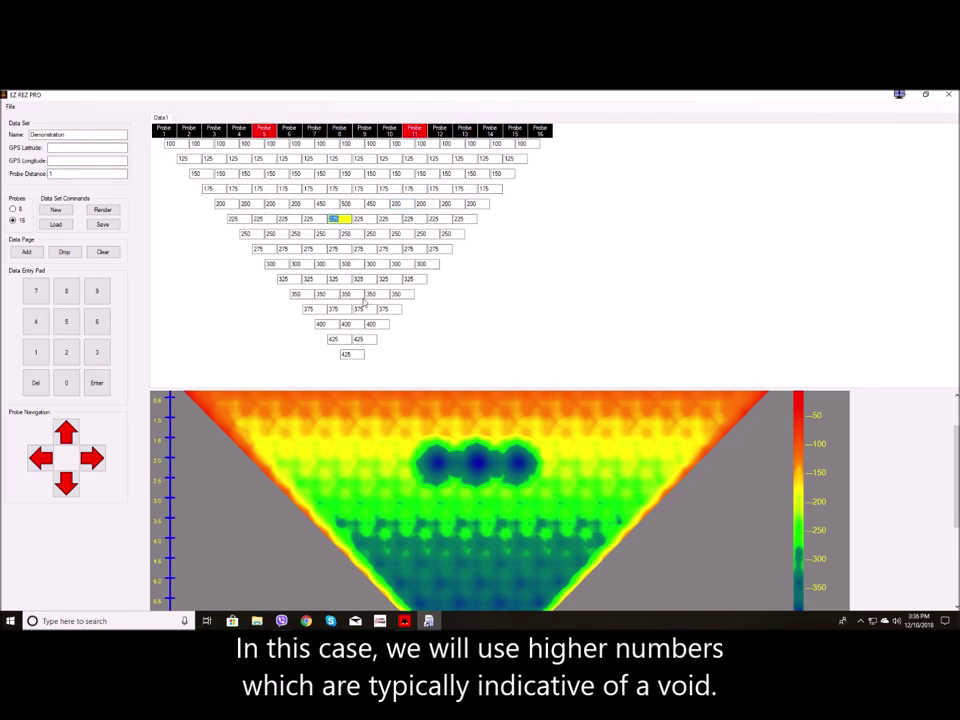
text(500)
key(Tab)
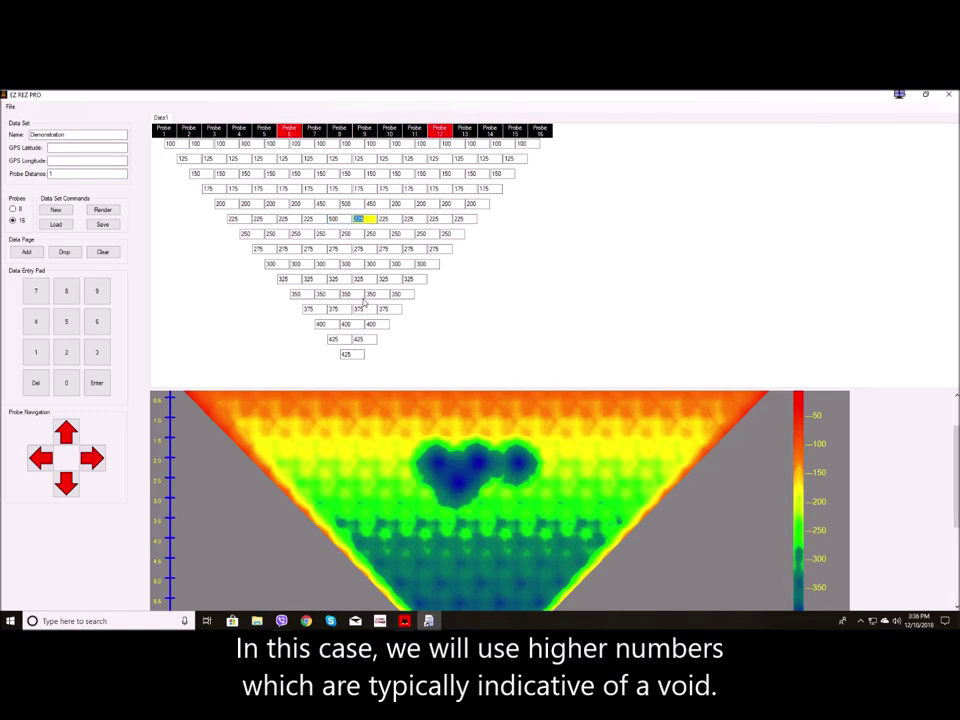
text(650)
key(Tab)
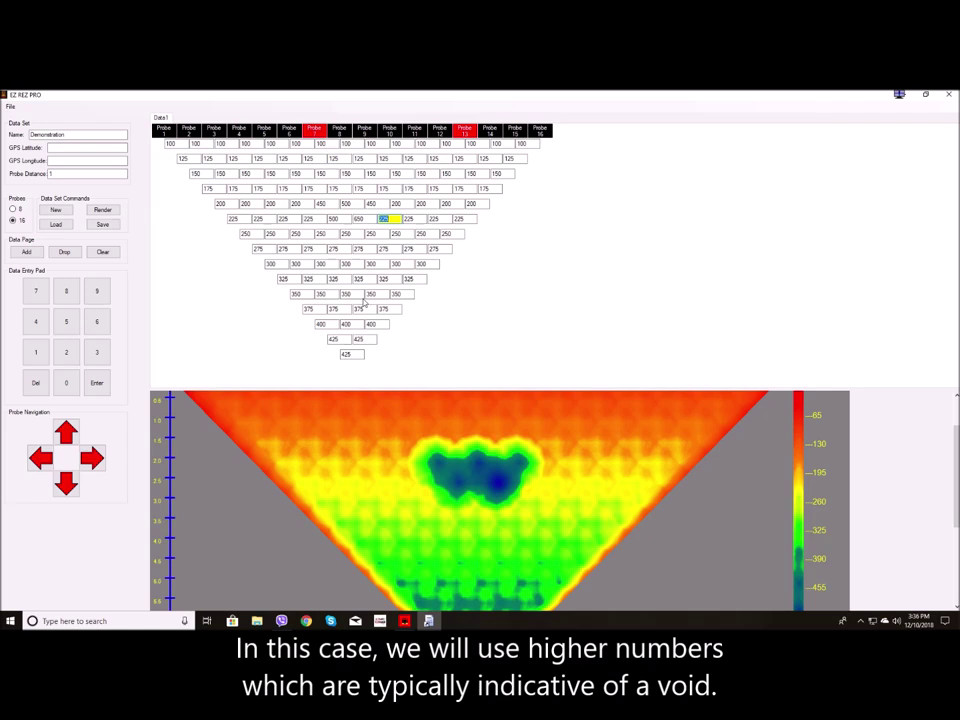
text(625)
key(Tab)
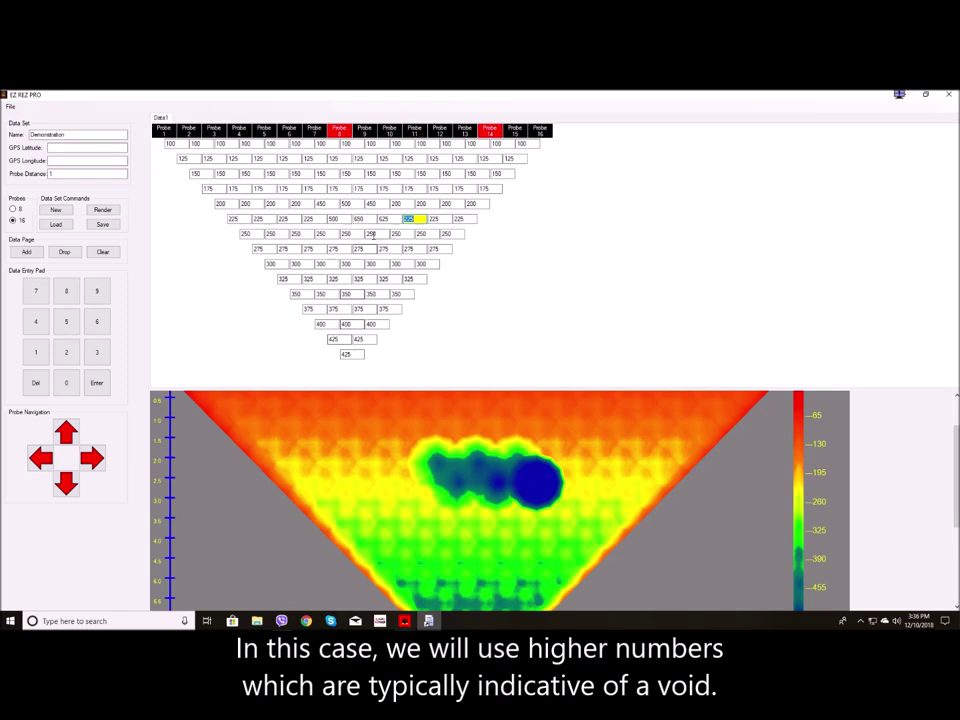
Step: Raise 250-row readings to 600 and 625
click(350, 233)
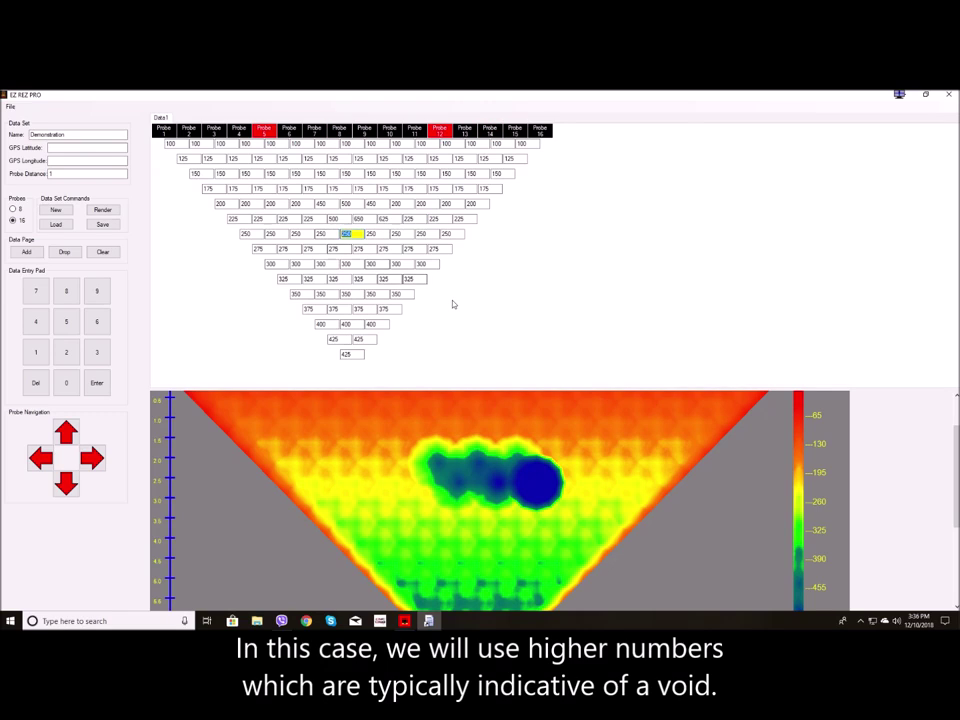
text(600)
key(Tab)
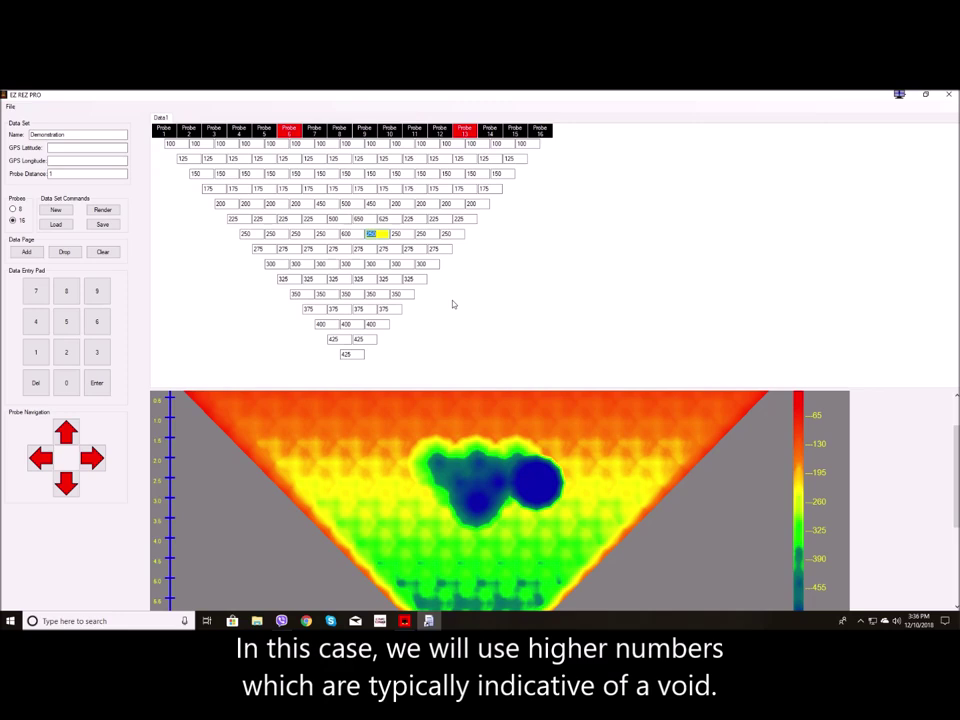
text(625)
key(Tab)
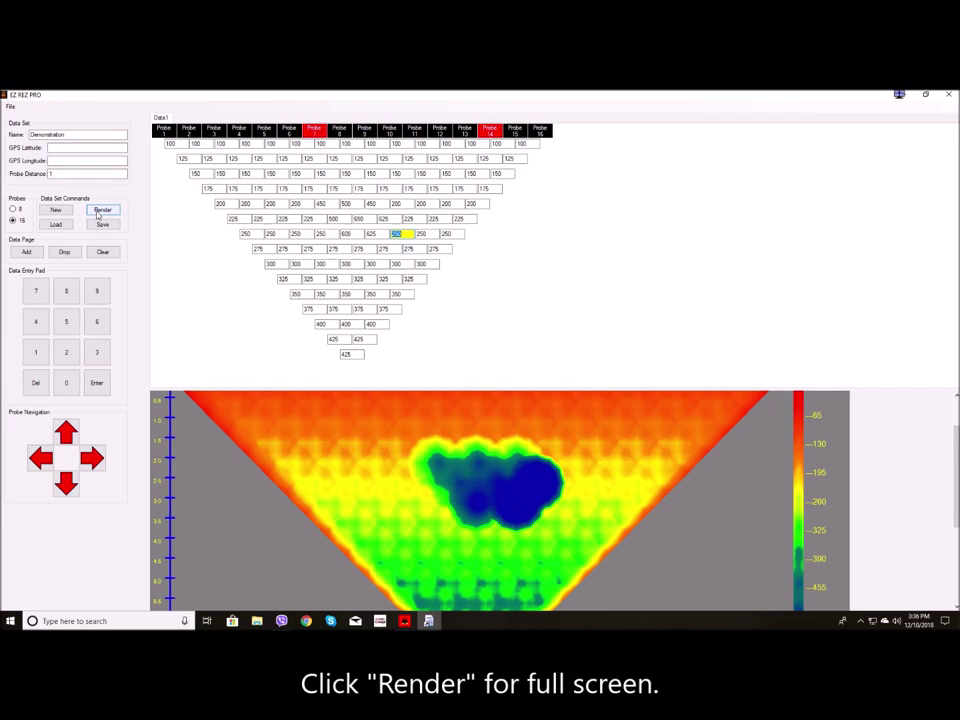
Step: Render the void anomaly profile full screen
click(100, 213)
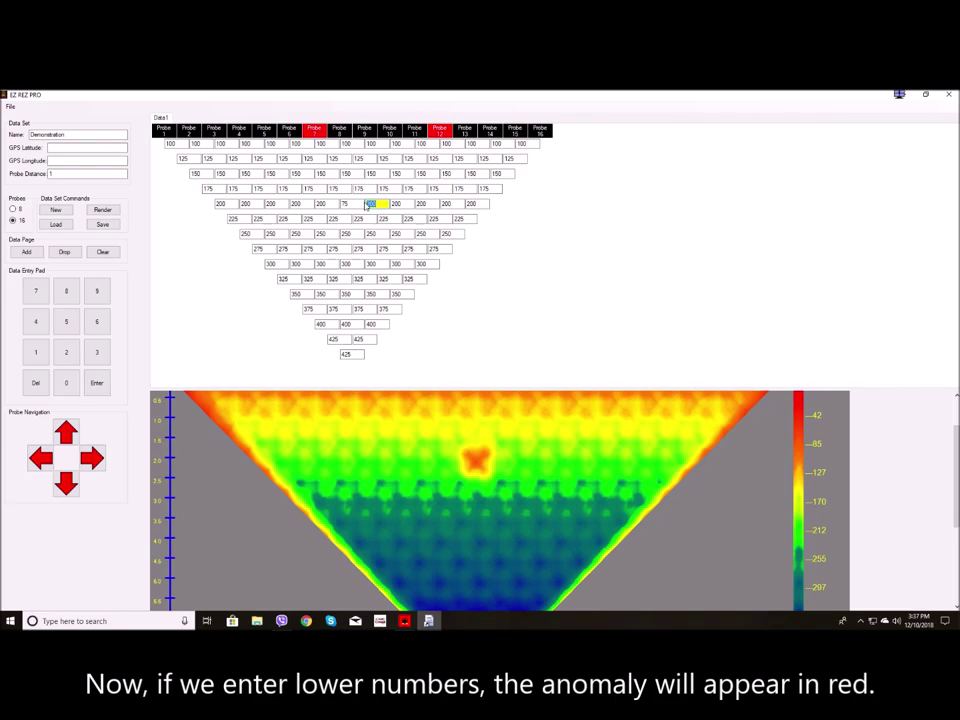
Step: Lower readings to 80 (200 row), 50 and 60 (225 row), and 75 (250 row)
text(80)
key(Return)
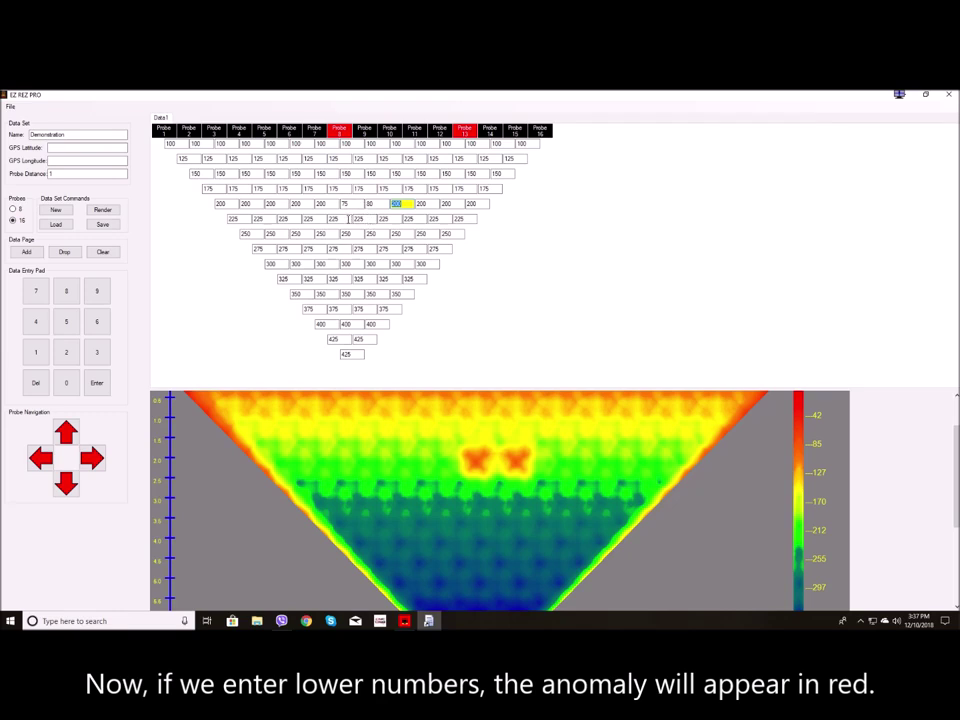
click(350, 218)
text(50)
key(Tab)
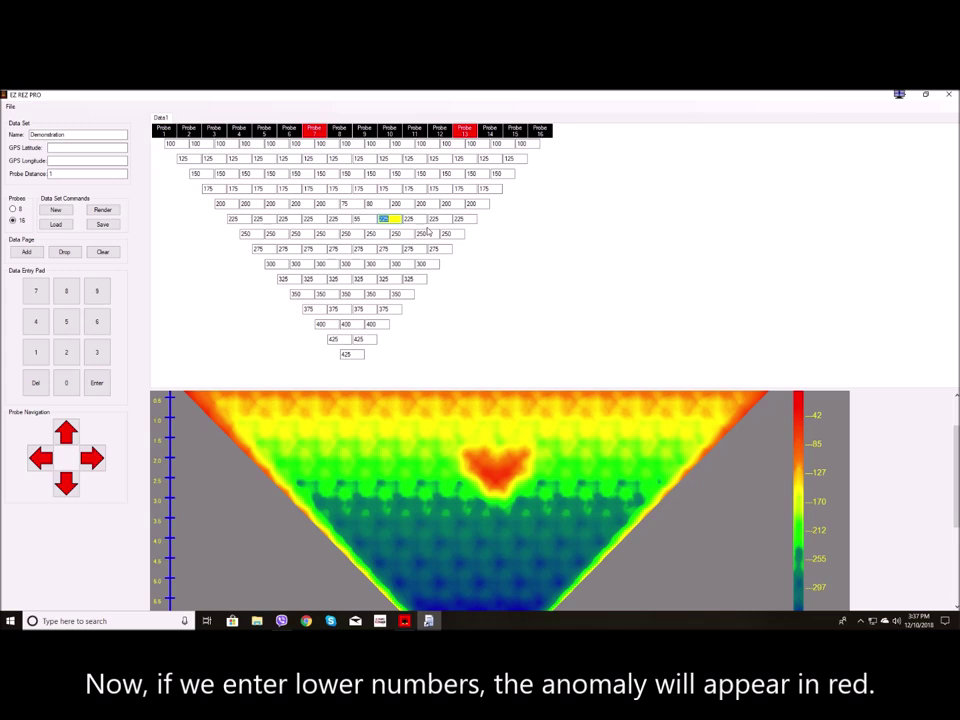
text(60)
key(Tab)
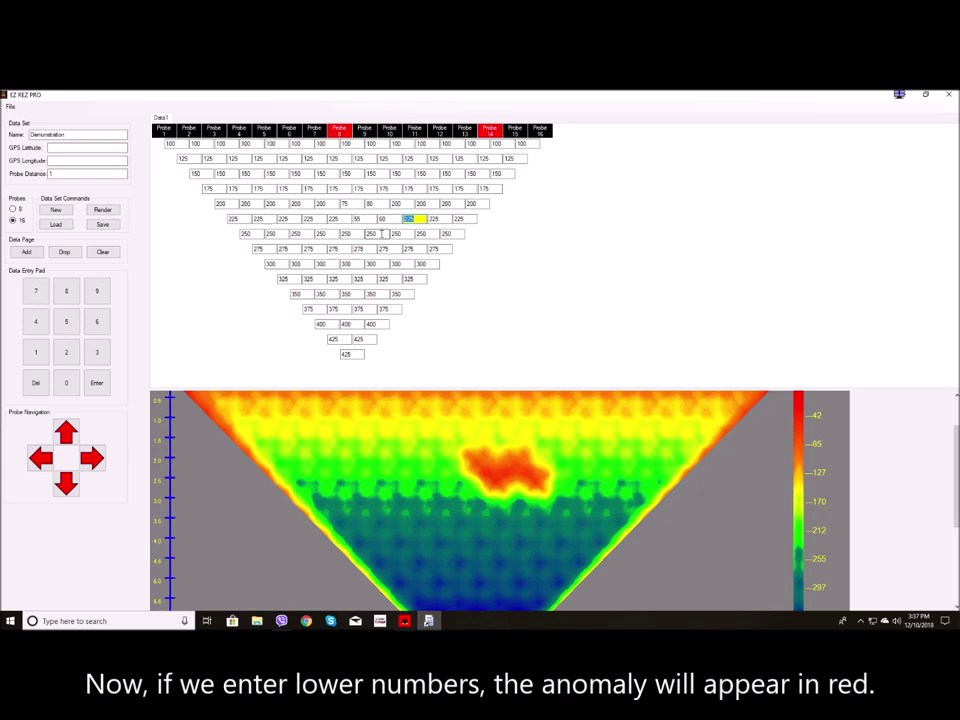
click(368, 233)
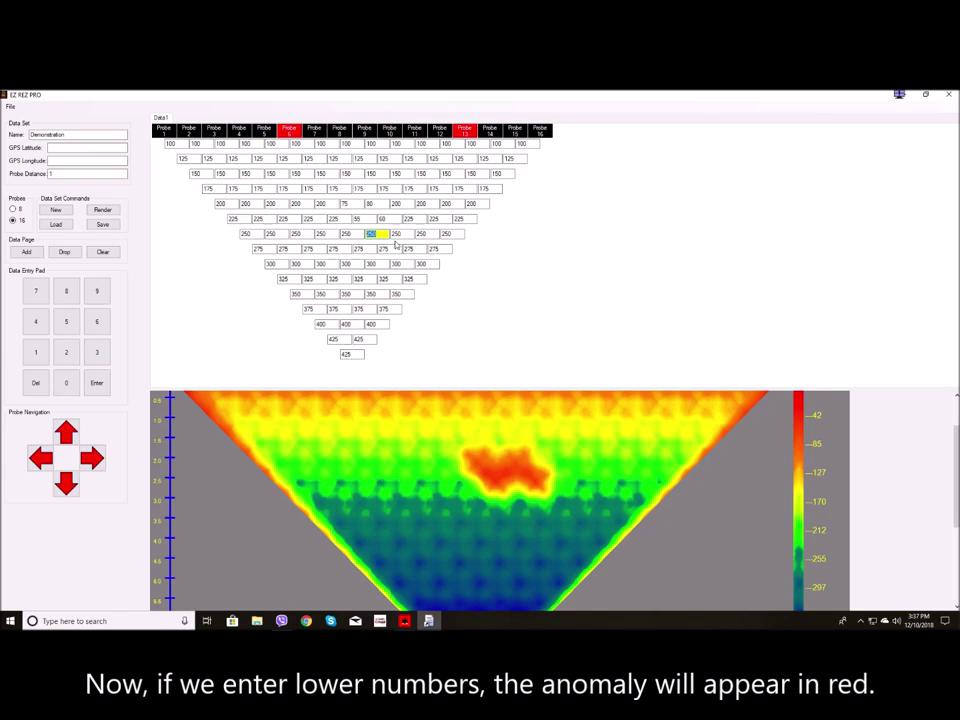
text(75)
key(Tab)
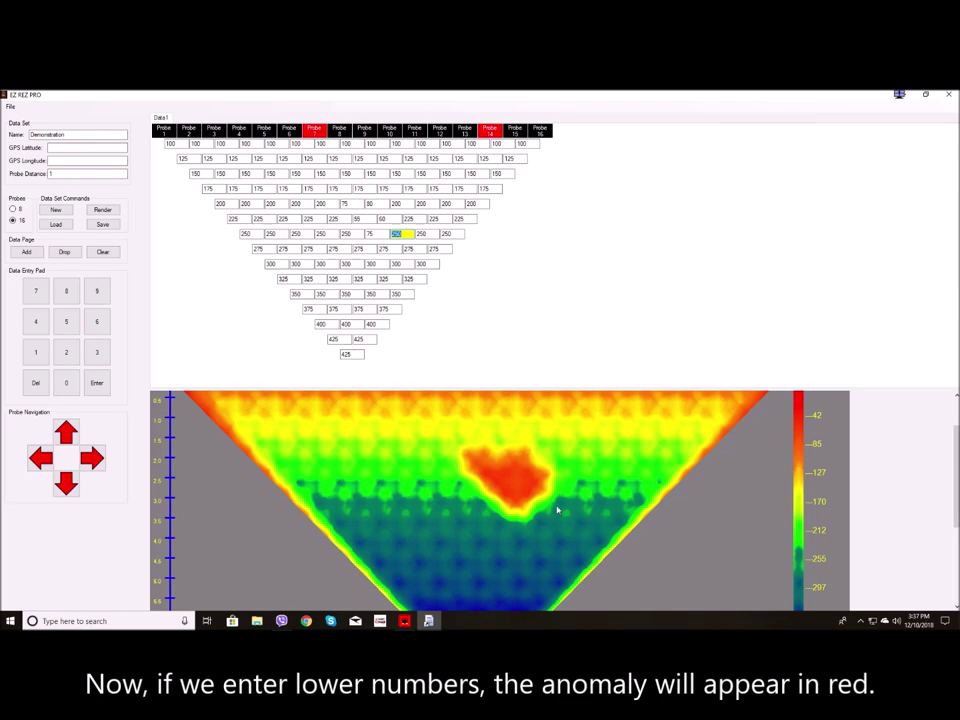
Step: Render the red-anomaly profile into the full-screen Image Viewer
click(103, 211)
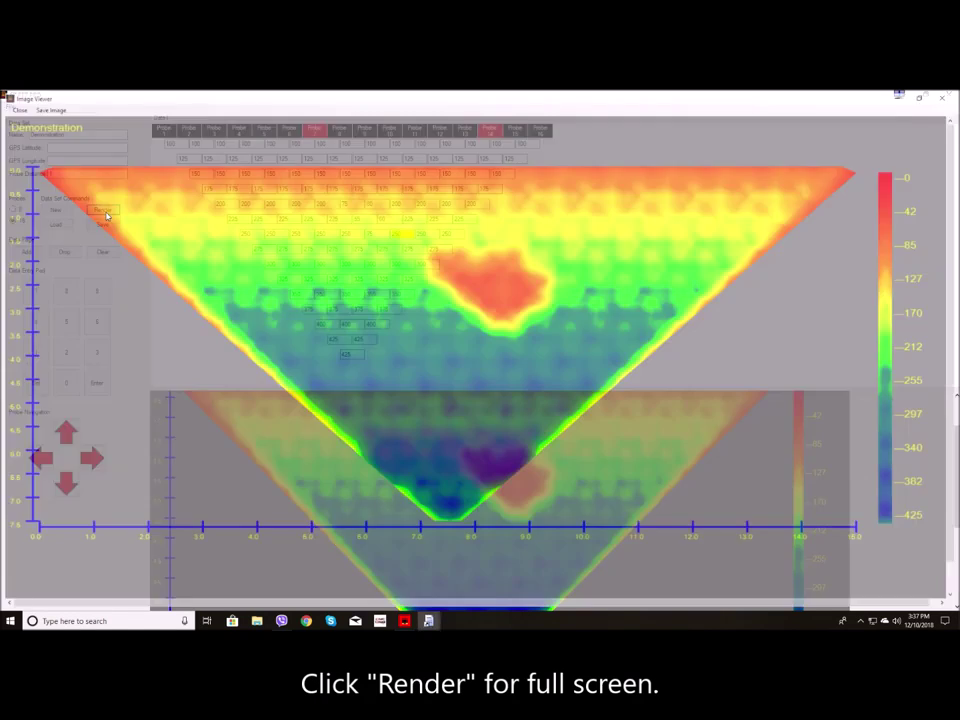